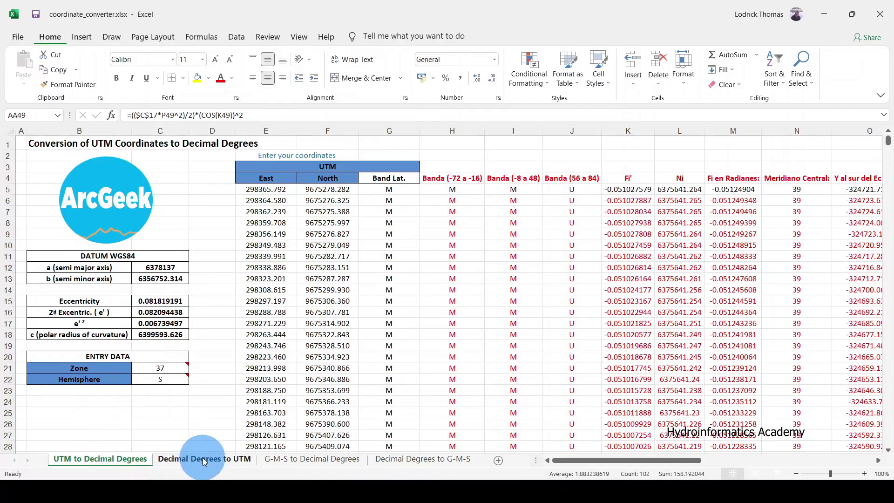
Switch coordinate_converter.xlsx to its Decimal Degrees to UTM sheet
click(221, 459)
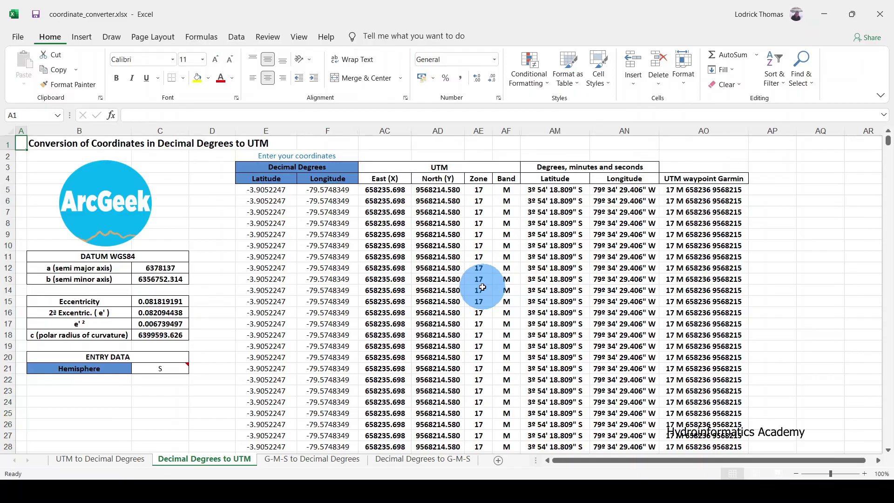
Test the converter's hemisphere cell C21 with N, then set it back to S
click(95, 371)
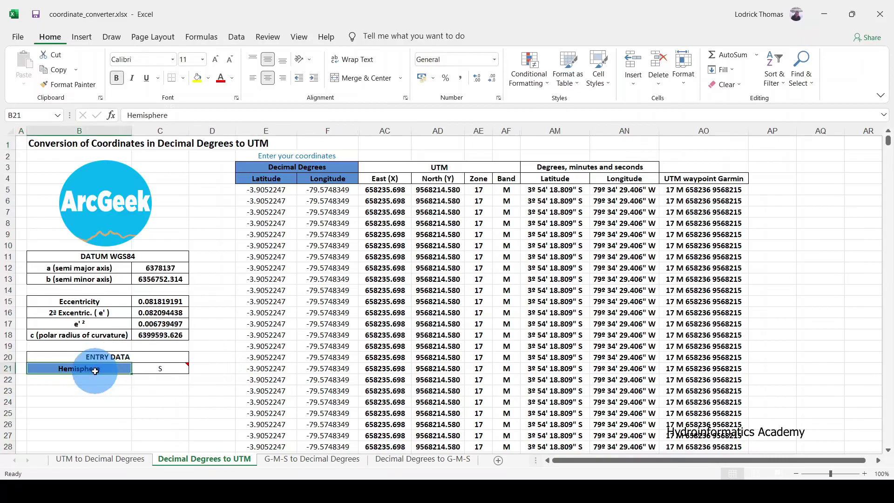
click(163, 370)
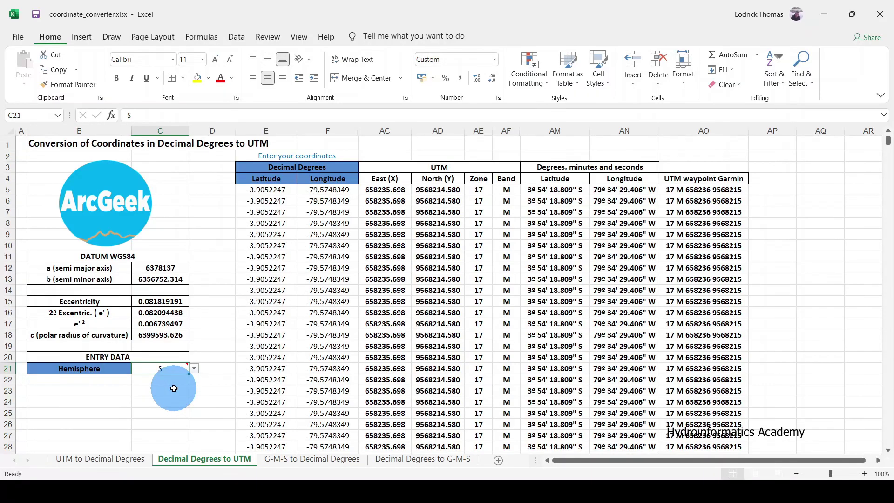
click(194, 369)
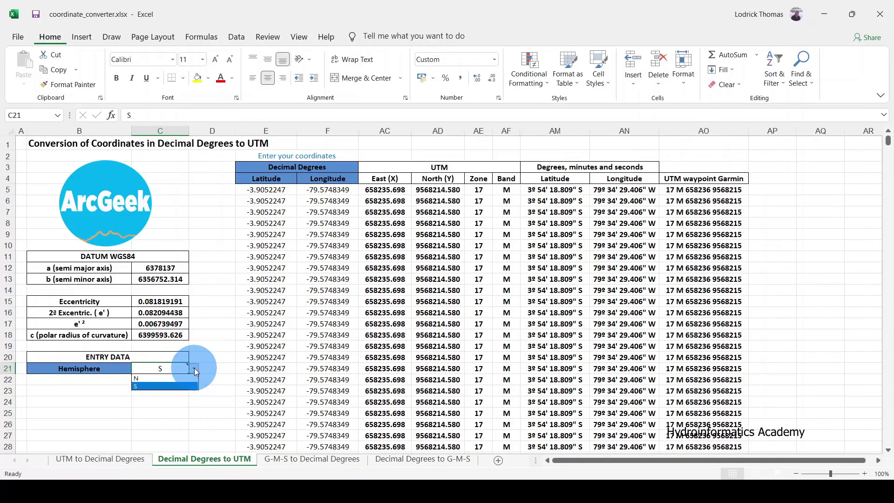
key(Escape)
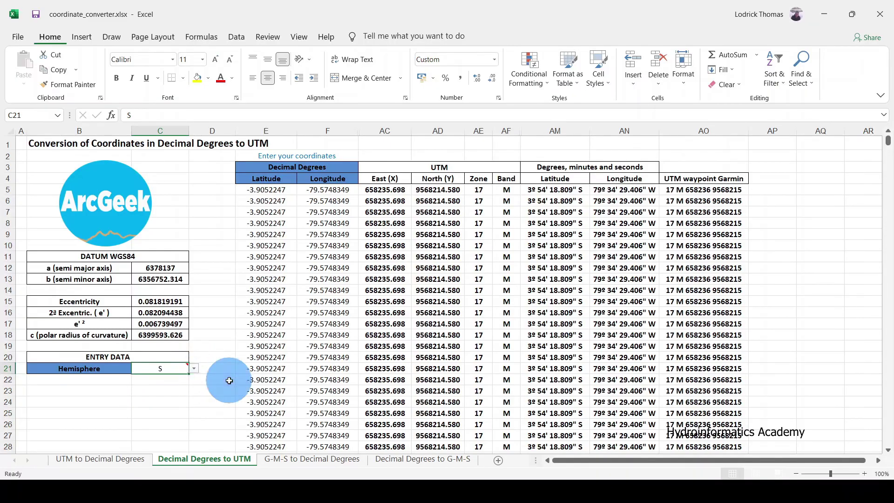
click(194, 368)
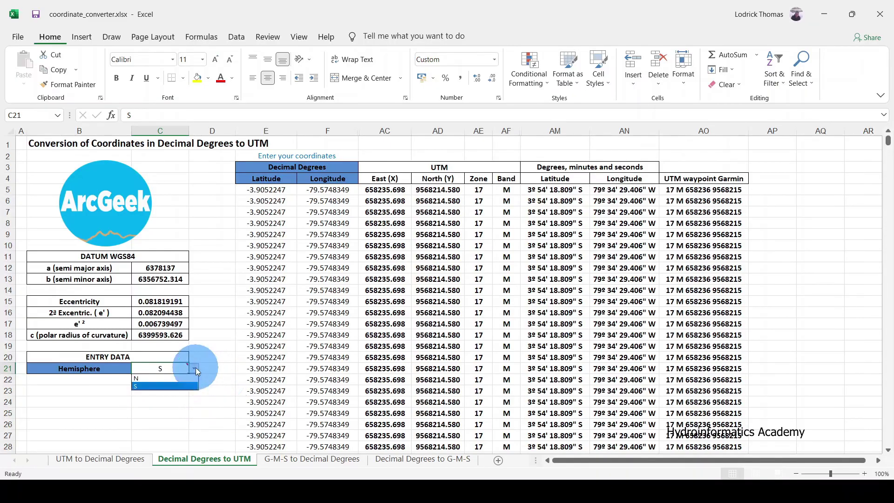
click(168, 378)
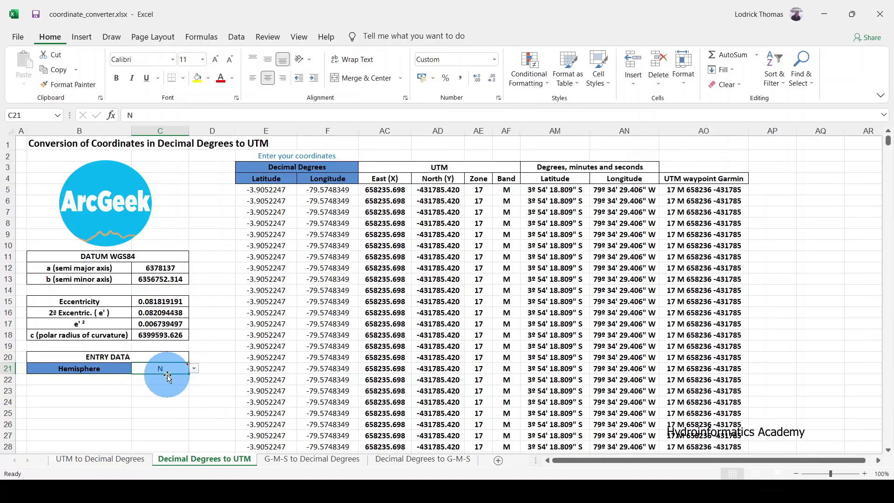
click(194, 370)
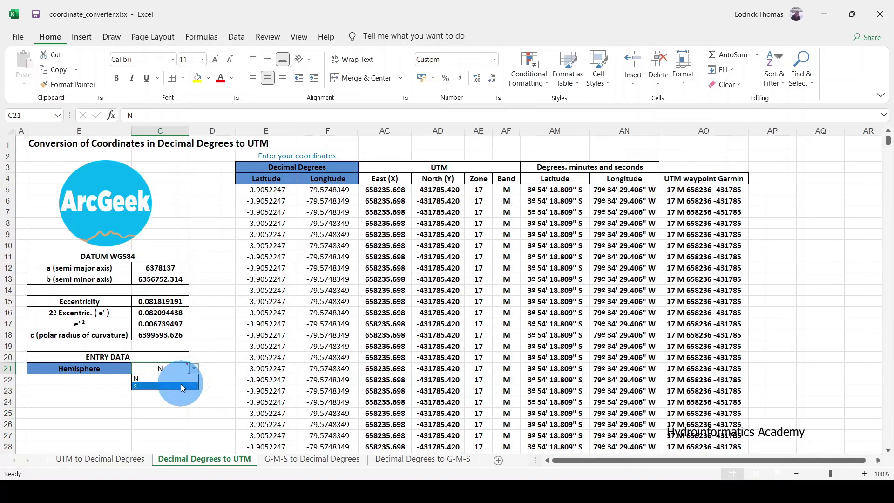
click(181, 385)
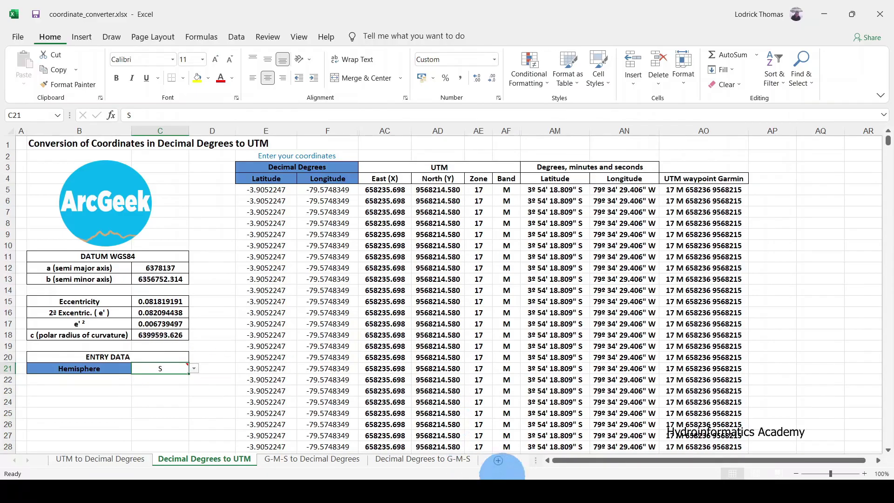
Copy latitude and longitude A2:B20 from sample.xlsx's LatLong sheet
mouse_move(502, 484)
click(560, 456)
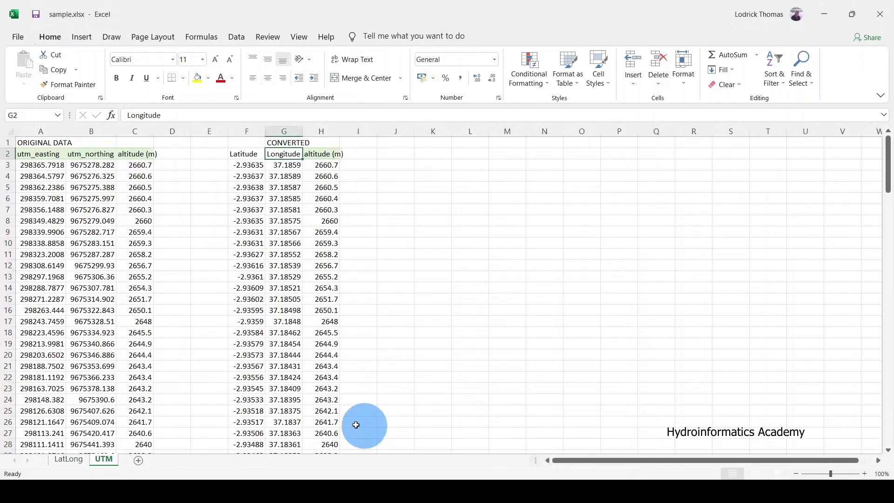
click(69, 458)
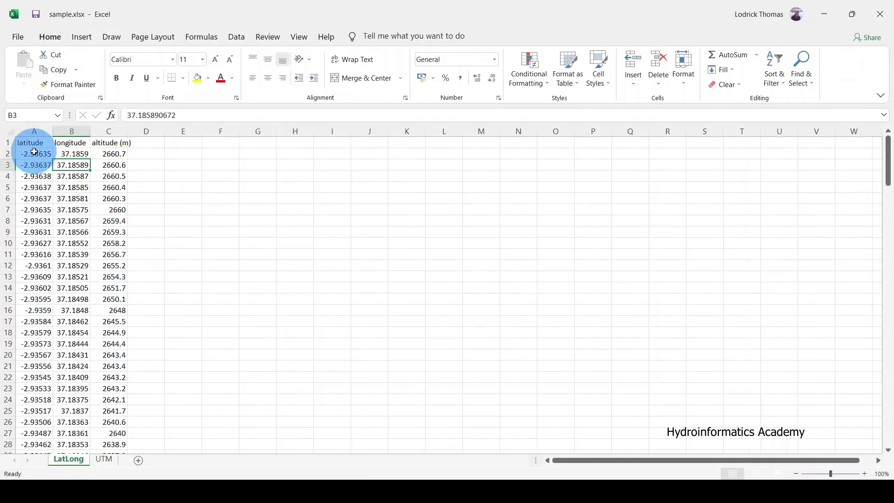
drag(34, 152, 76, 357)
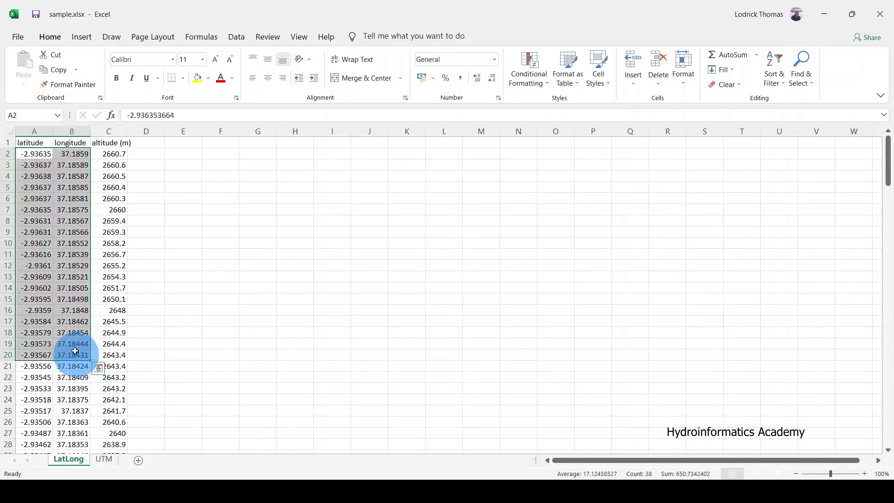
right_click(47, 197)
click(72, 217)
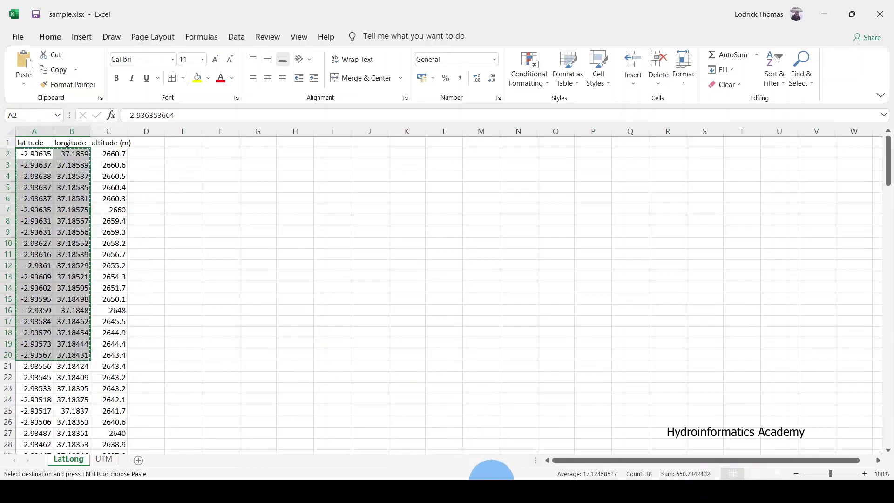
click(491, 470)
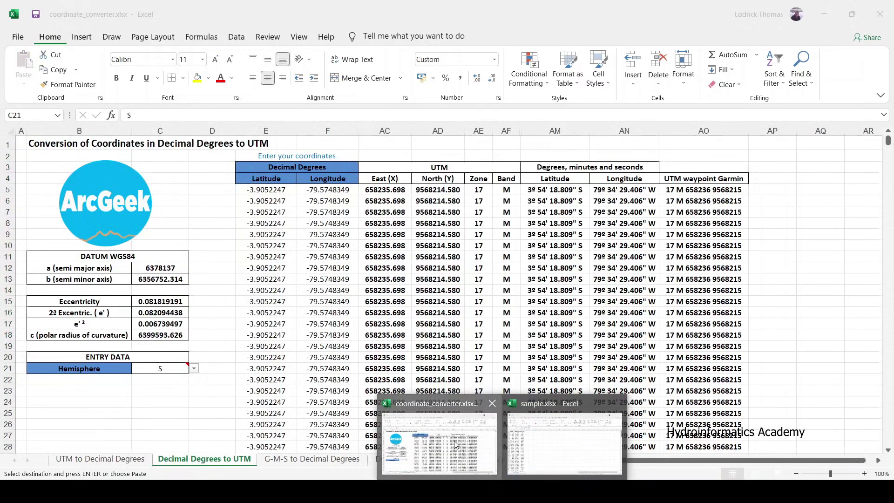
Paste the copied coordinates as values into the converter's Latitude/Longitude cells E5:F23
click(455, 444)
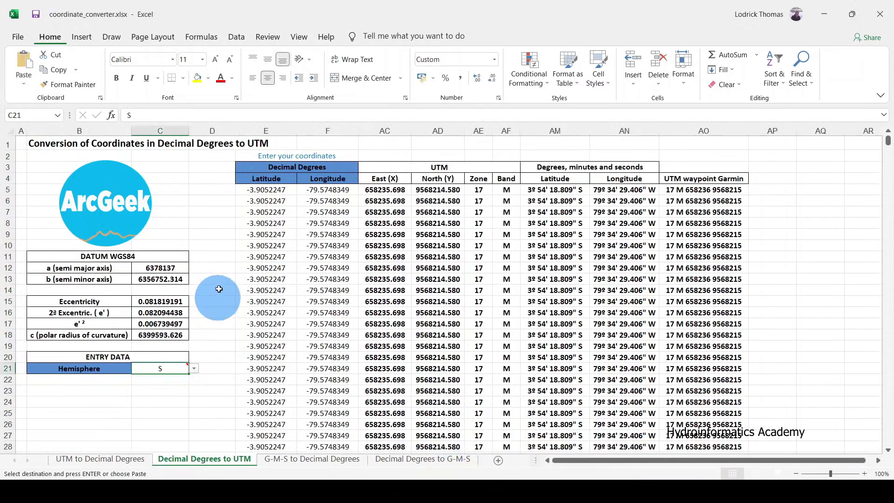
right_click(271, 190)
click(311, 245)
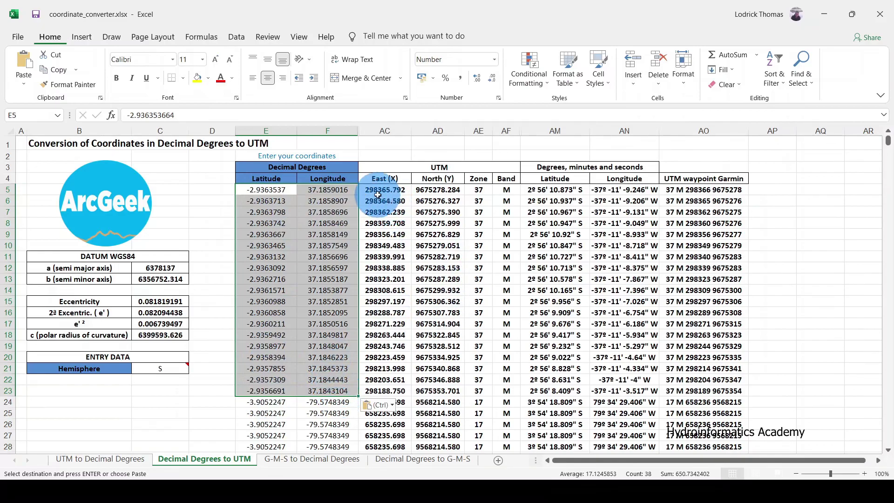
Copy the converter's East (X) and North (Y) columns with headers, rows 4–23
drag(379, 189, 431, 357)
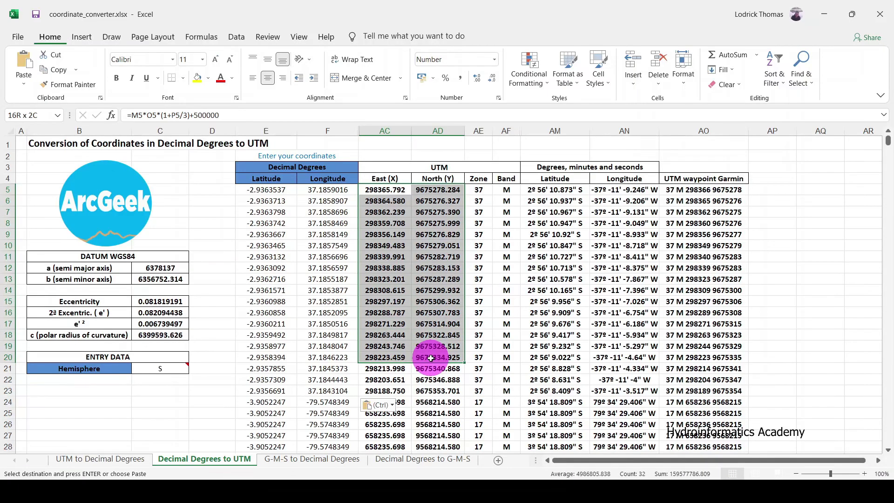
drag(431, 358, 430, 390)
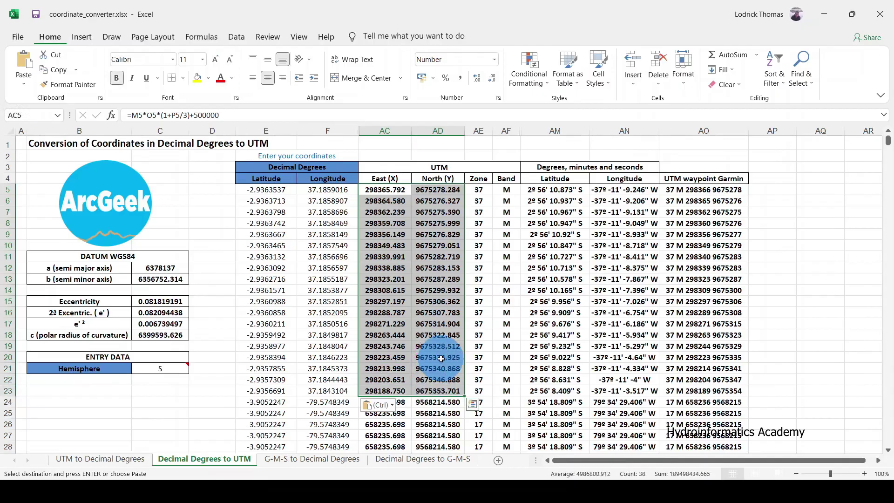
right_click(453, 290)
click(507, 63)
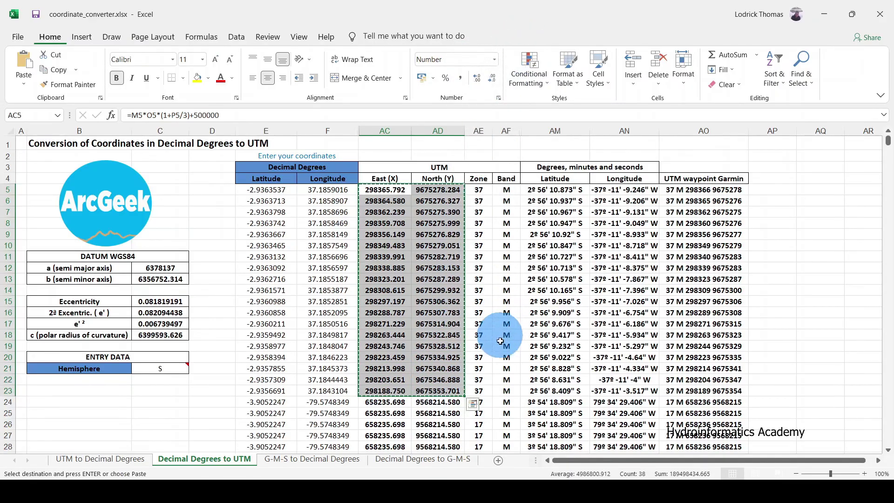
drag(400, 180, 442, 390)
right_click(445, 278)
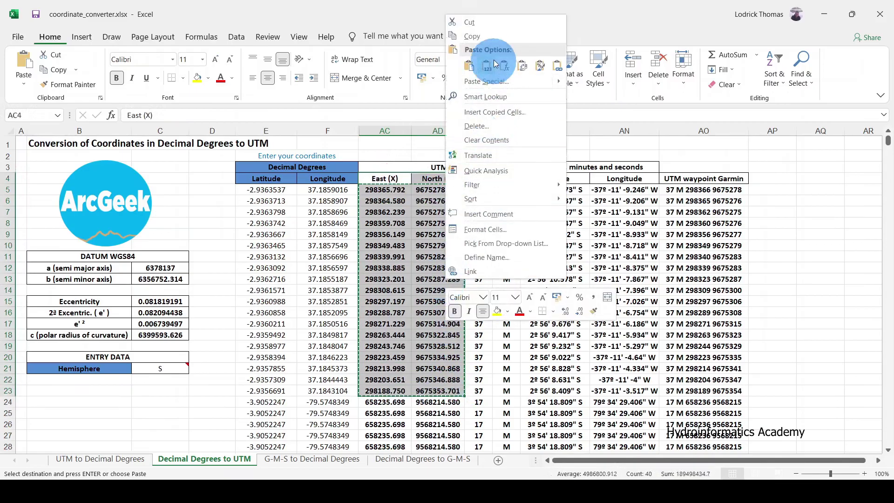
click(492, 35)
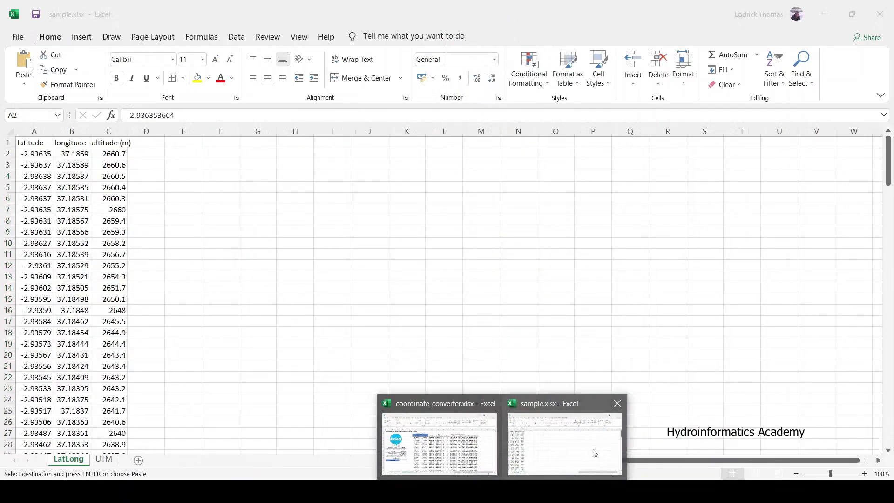
Paste East (X)/North (Y) values into sample.xlsx's LatLong sheet at F1, then check F11
click(593, 450)
click(222, 142)
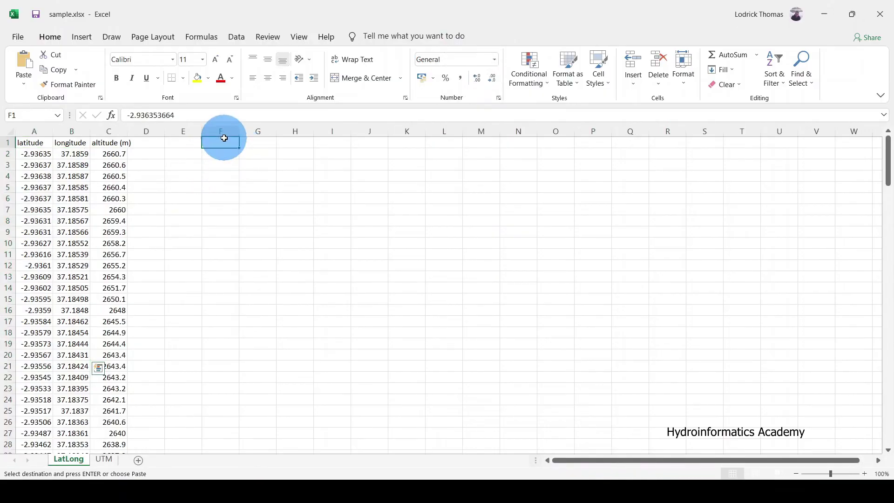
right_click(224, 143)
click(266, 190)
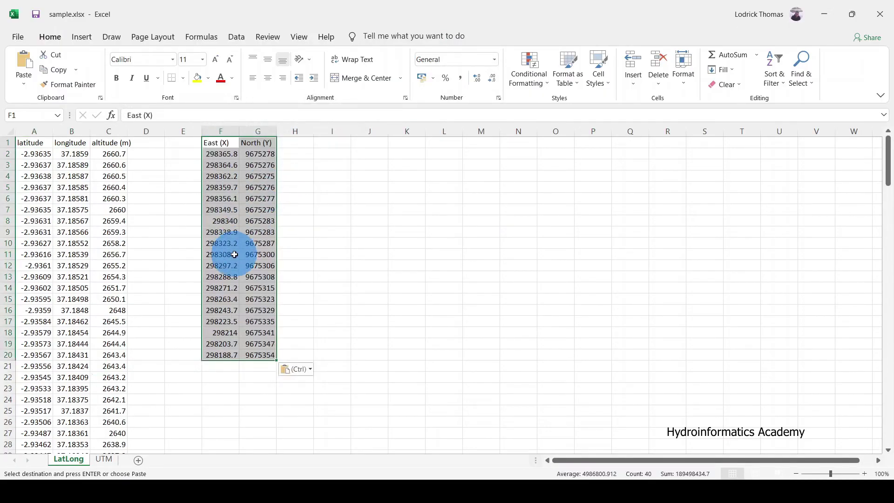
click(234, 254)
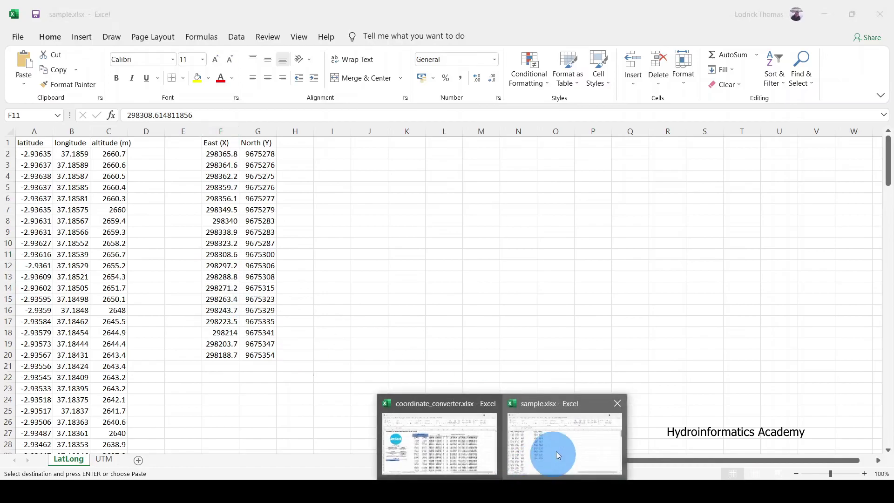
In the converter, select rows 30 and 31, the last UTM result rows
mouse_move(559, 454)
click(441, 440)
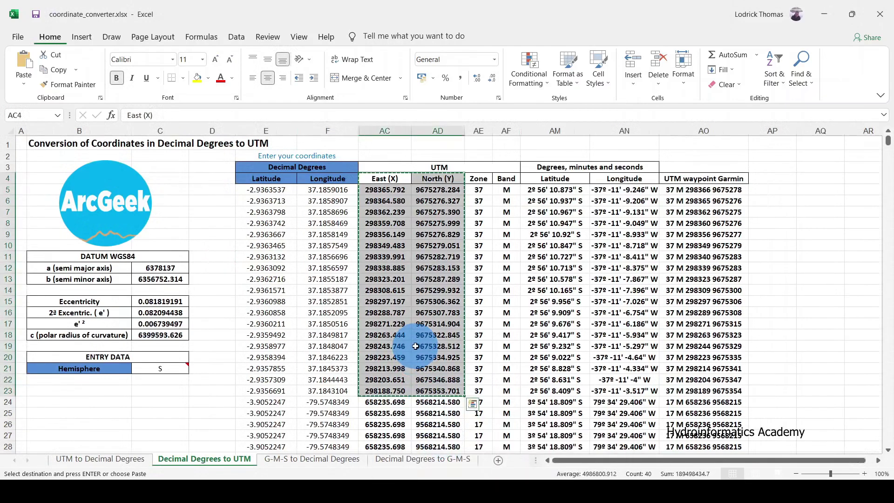
scroll(416, 346, down, 3)
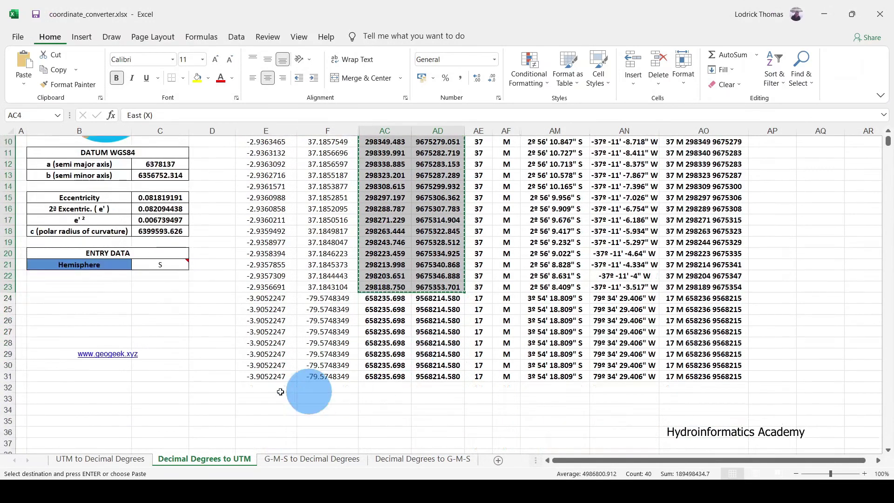
click(8, 365)
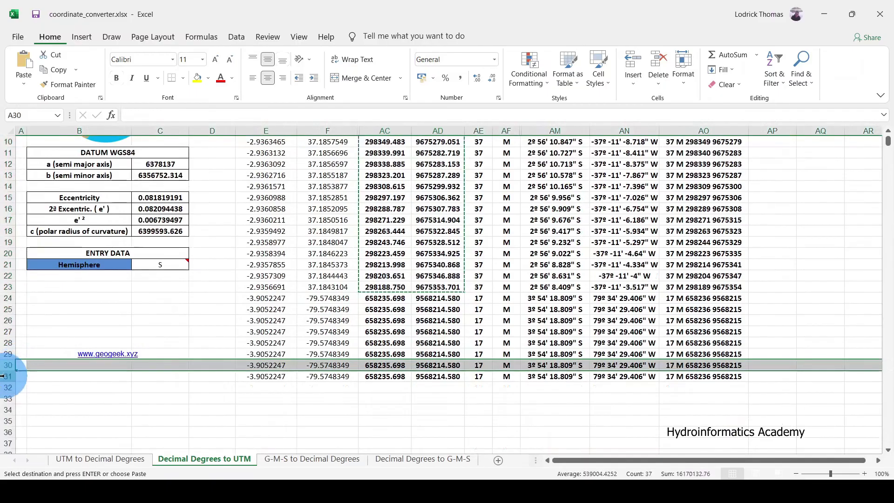
click(3, 376)
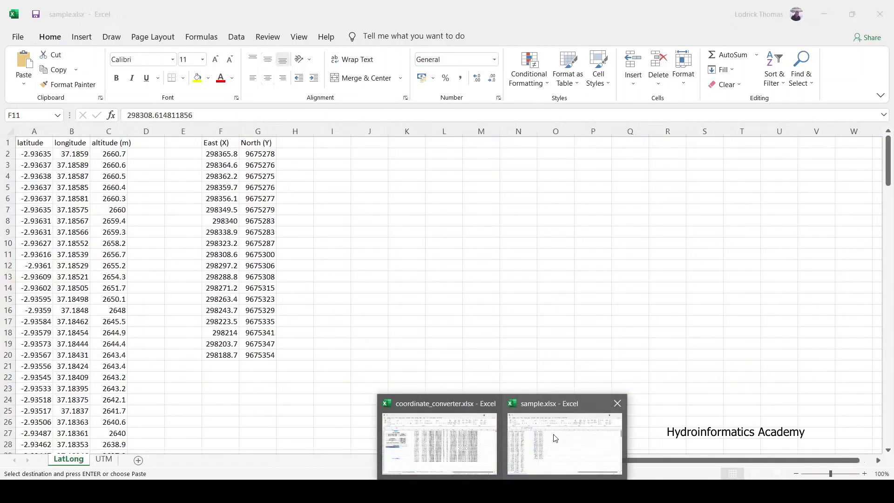
Copy all latitude and longitude values A2:B172 from sample.xlsx's LatLong sheet
click(553, 434)
drag(35, 154, 74, 425)
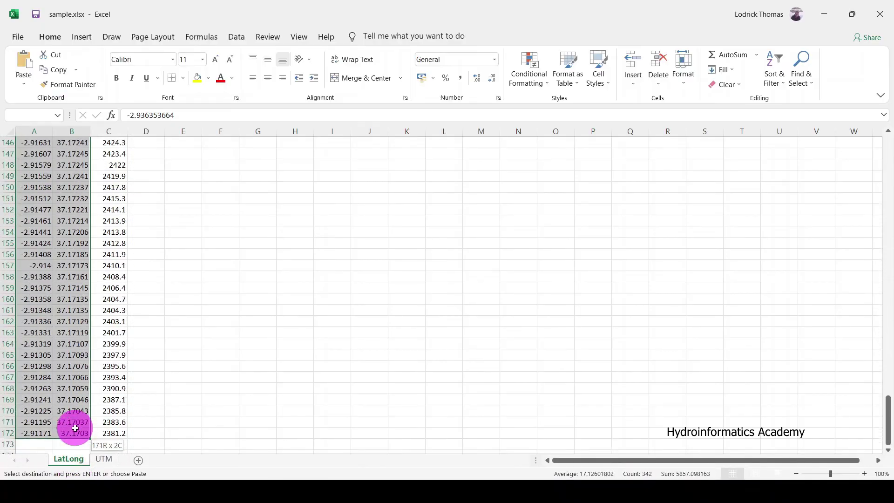
right_click(69, 323)
scroll(539, 279, up, 20)
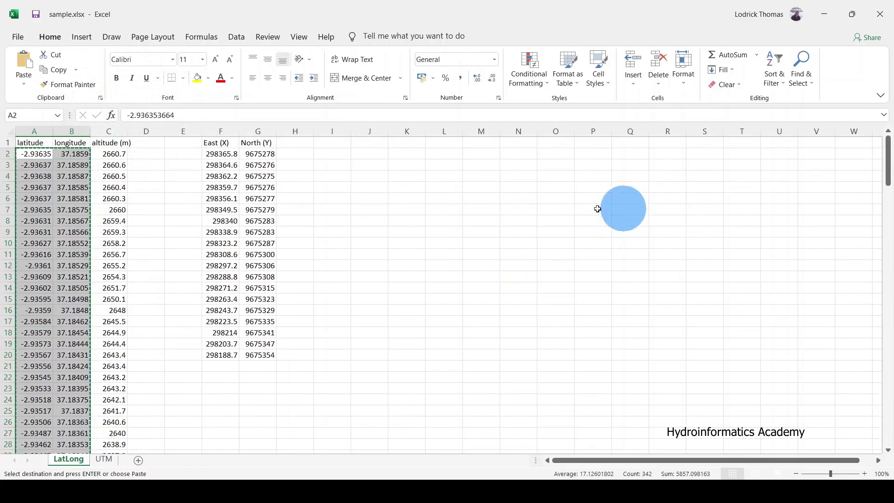
click(516, 484)
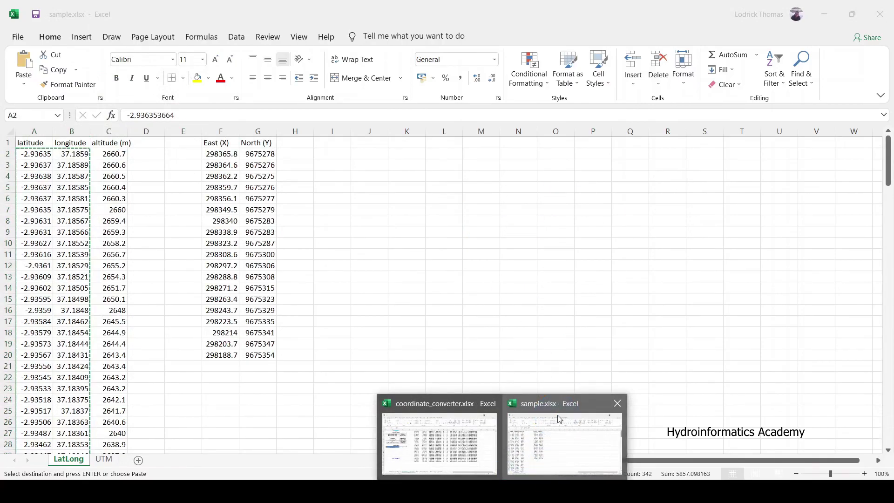
Paste all 171 sample coordinates into the converter's Latitude/Longitude columns from E5
click(448, 436)
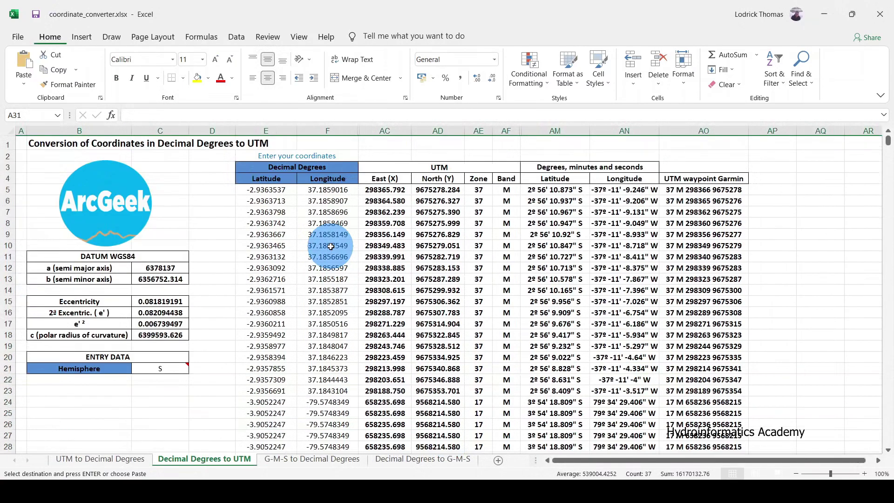
right_click(277, 192)
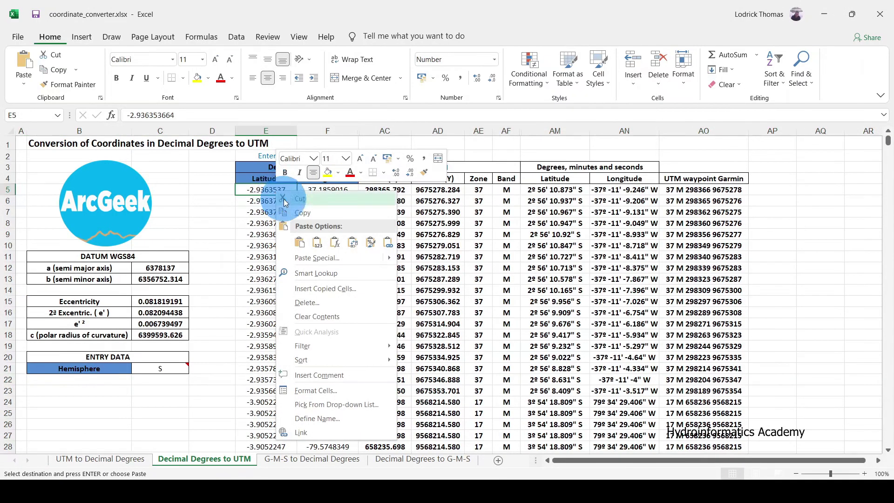
click(317, 242)
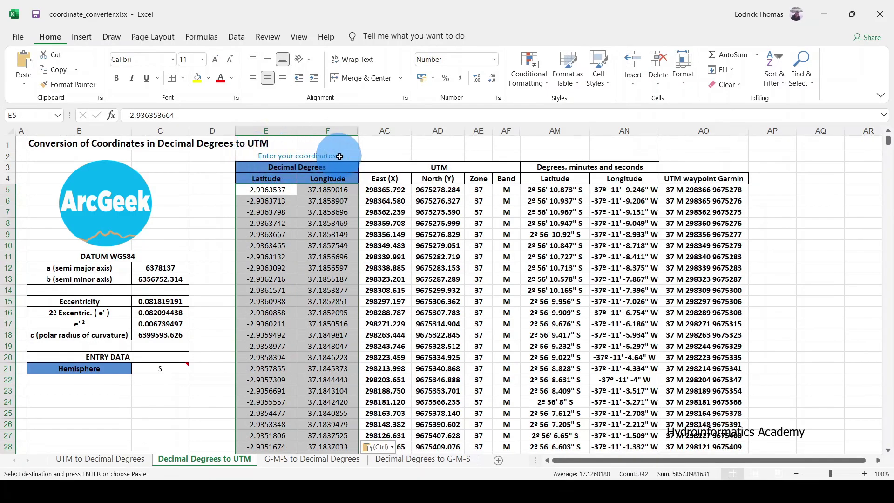
drag(326, 170, 325, 354)
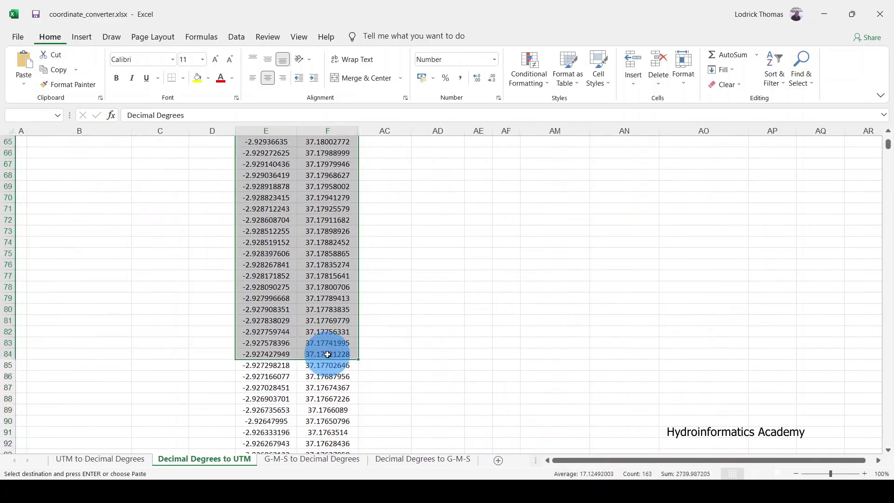
scroll(419, 300, up, 10)
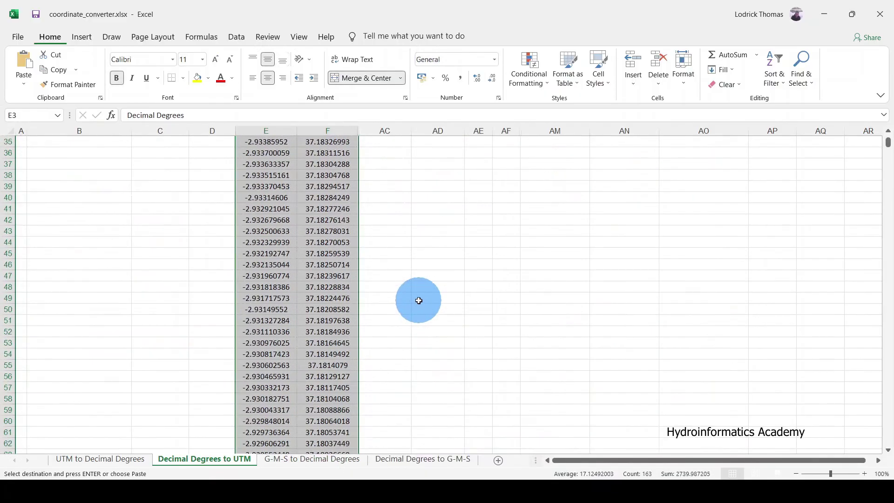
scroll(419, 300, up, 4)
key(ctrl+v)
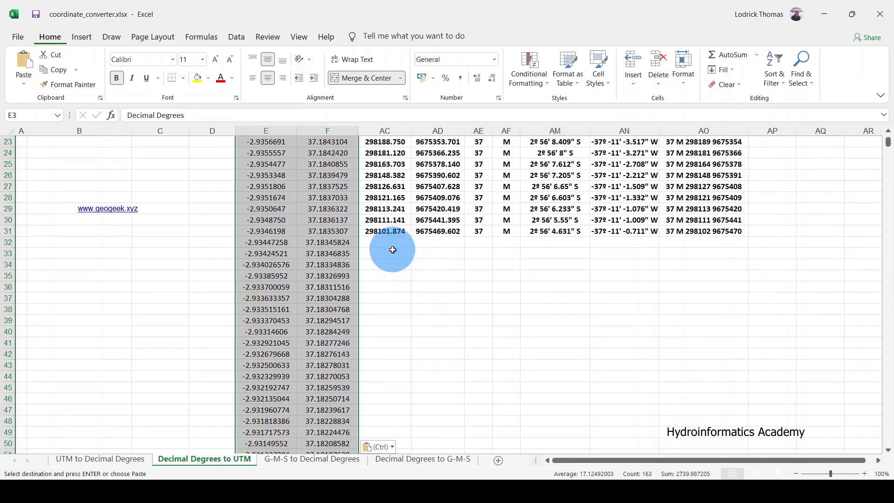
drag(385, 251, 732, 392)
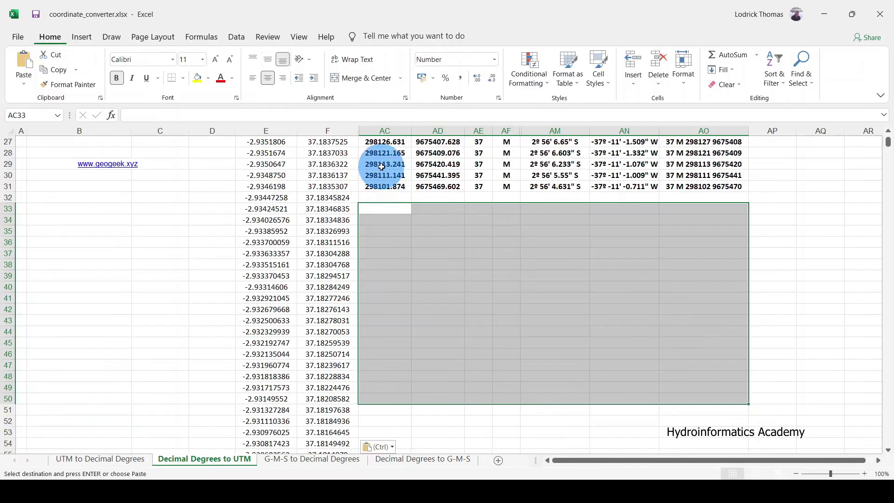
drag(381, 167, 739, 183)
double_click(747, 191)
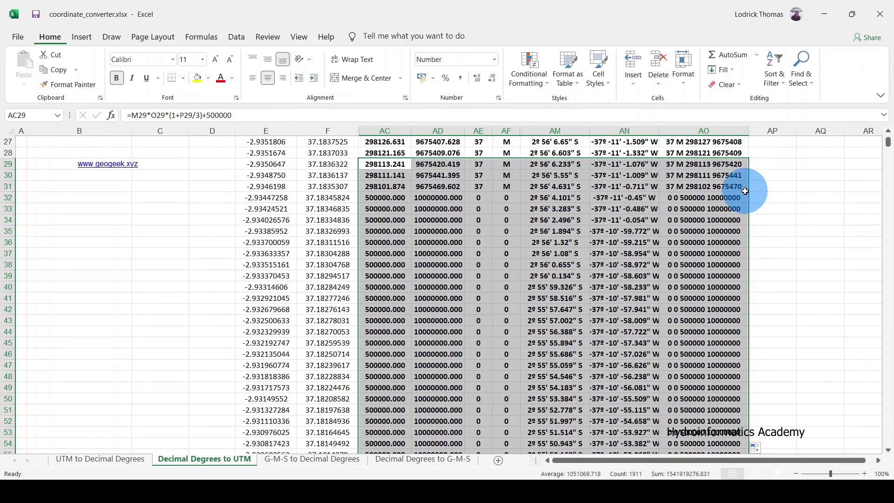
key(ctrl+c)
key(ctrl+z)
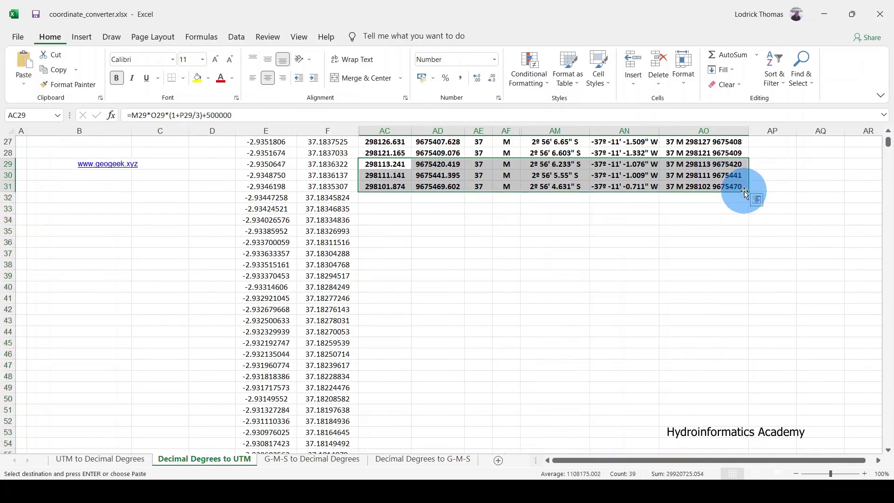
scroll(565, 261, up, 9)
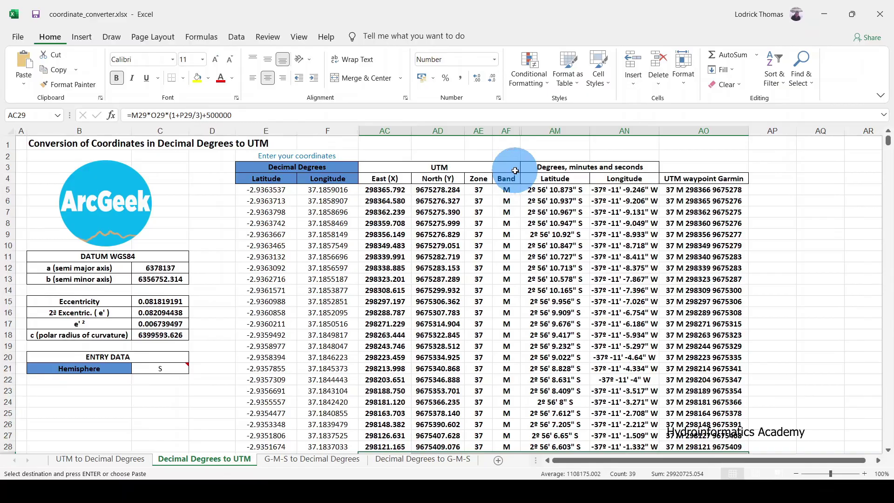
scroll(556, 303, down, 4)
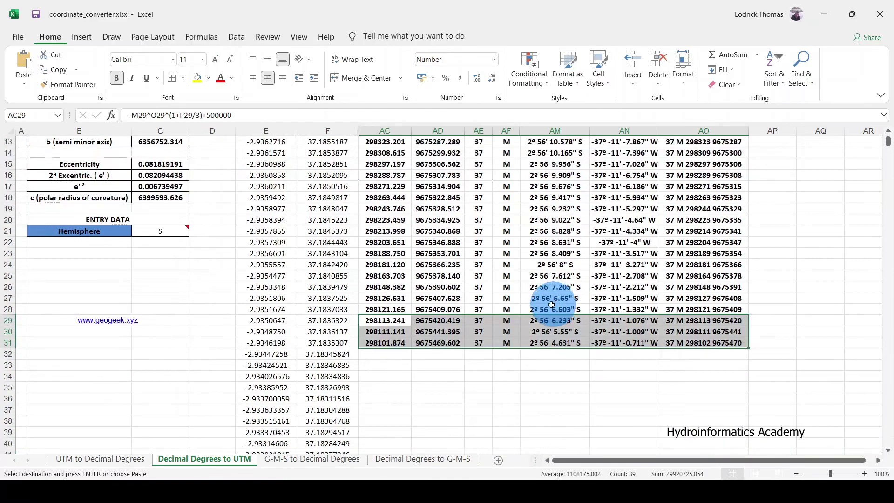
scroll(623, 203, up, 4)
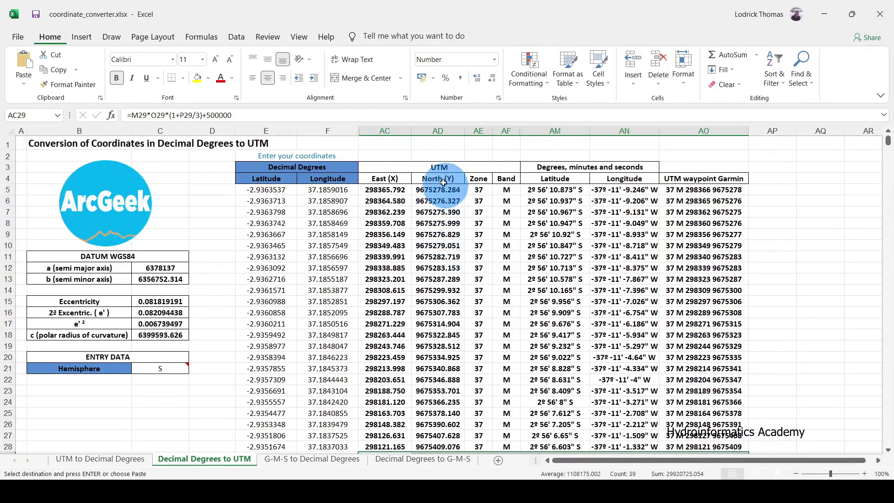
click(342, 127)
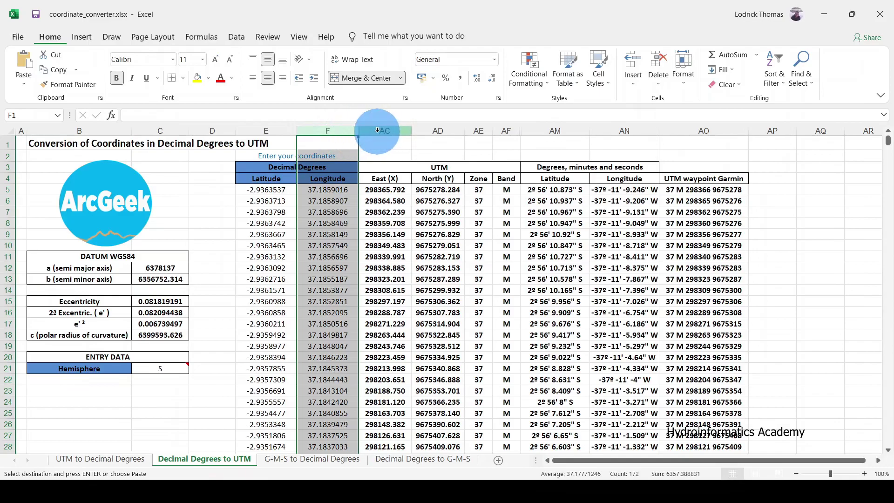
click(377, 130)
click(350, 130)
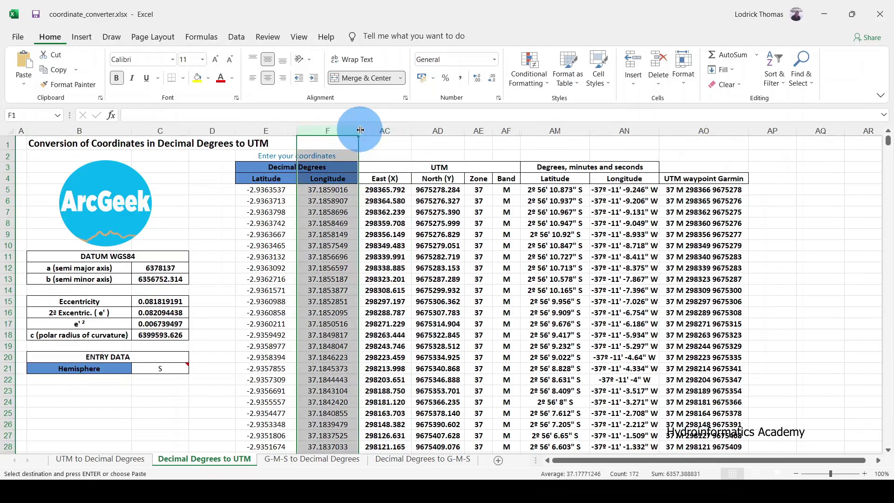
right_click(359, 129)
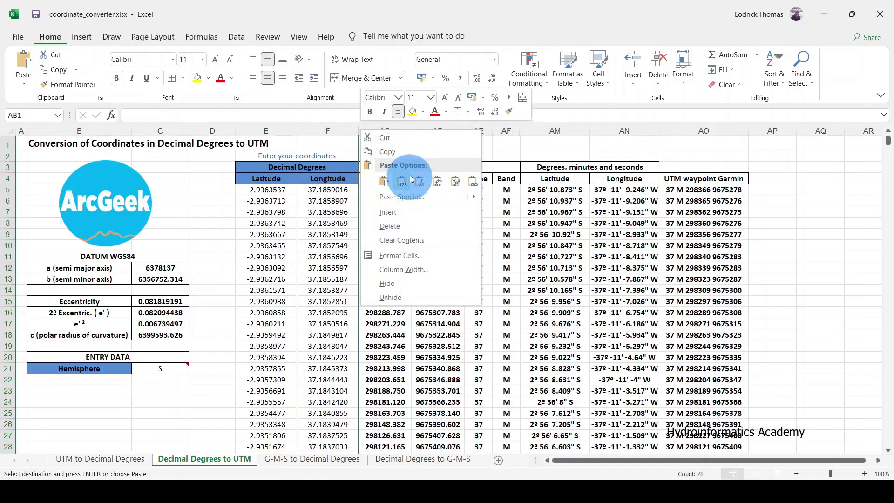
key(Escape)
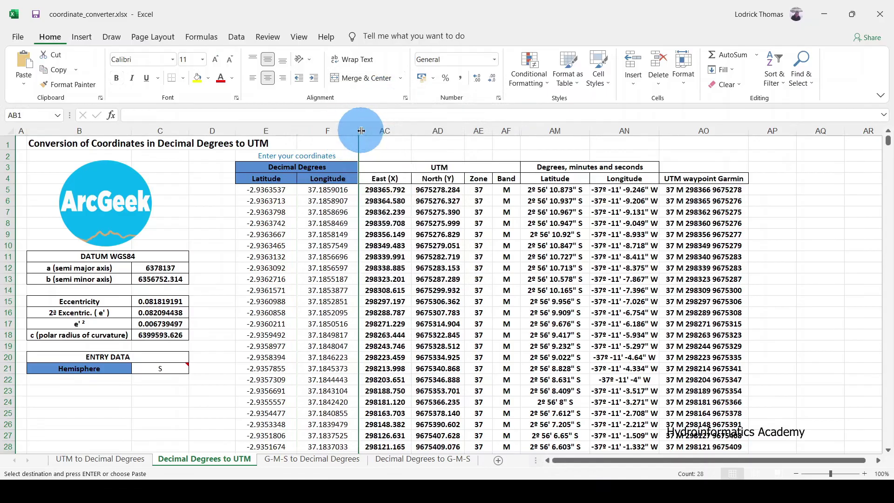
double_click(361, 131)
double_click(360, 130)
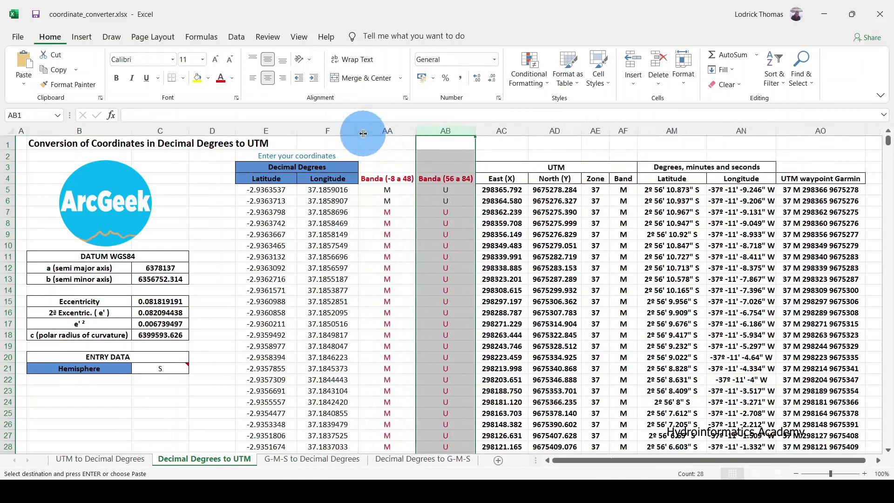
double_click(362, 130)
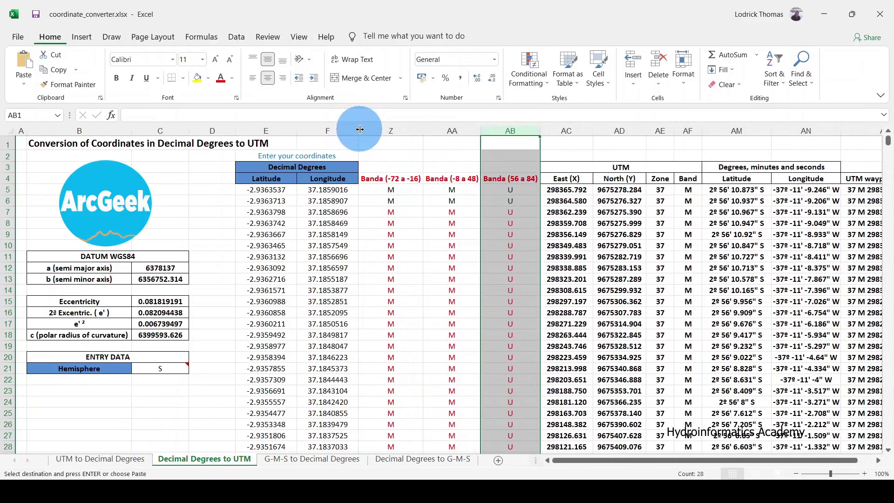
double_click(359, 129)
double_click(359, 130)
double_click(360, 129)
double_click(360, 129)
double_click(360, 129)
double_click(359, 129)
double_click(360, 129)
double_click(359, 128)
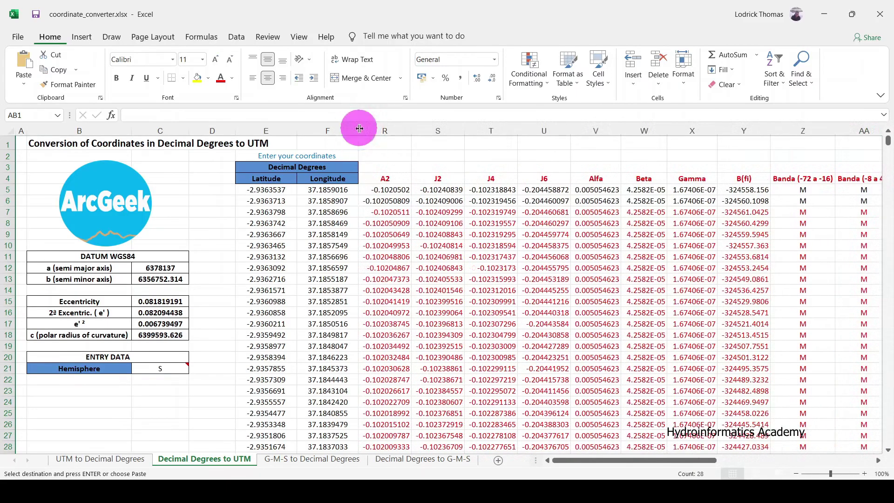
double_click(359, 129)
double_click(359, 128)
double_click(359, 129)
double_click(360, 129)
double_click(359, 129)
double_click(359, 129)
double_click(359, 129)
double_click(360, 129)
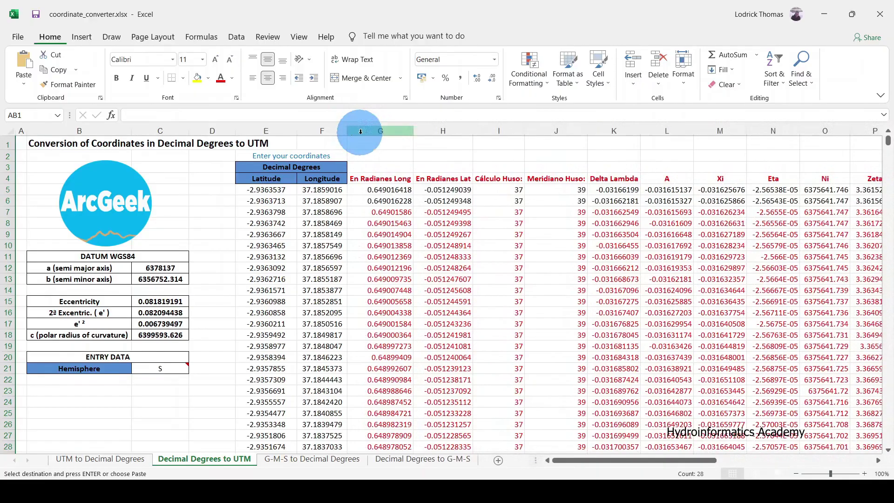
click(321, 131)
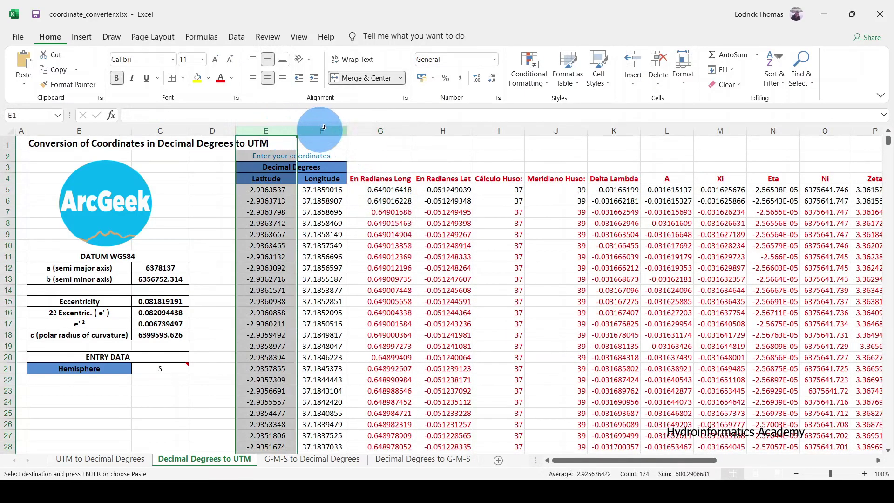
click(369, 130)
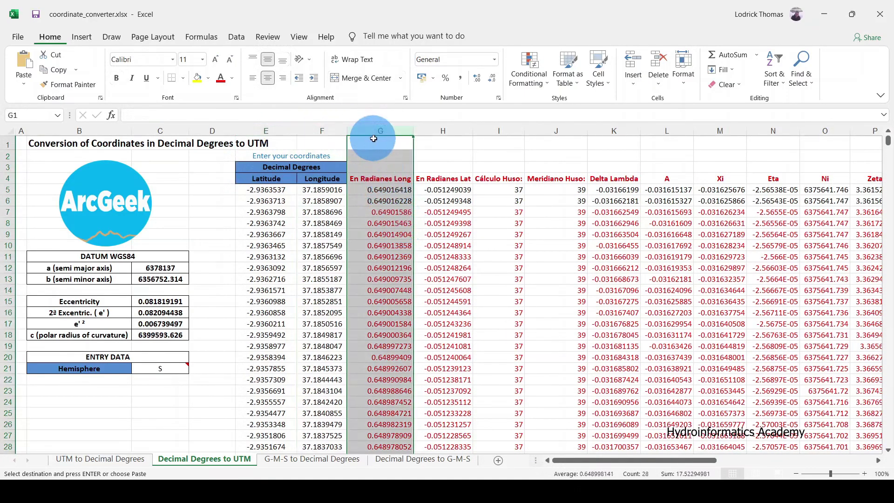
Bring the columns right of the UTM East/North block into view and select Band column AF
drag(373, 138, 704, 136)
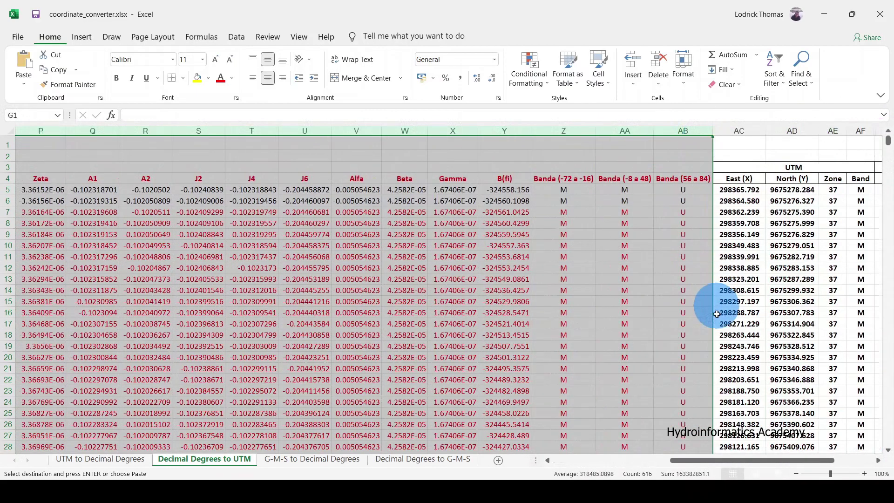
click(740, 304)
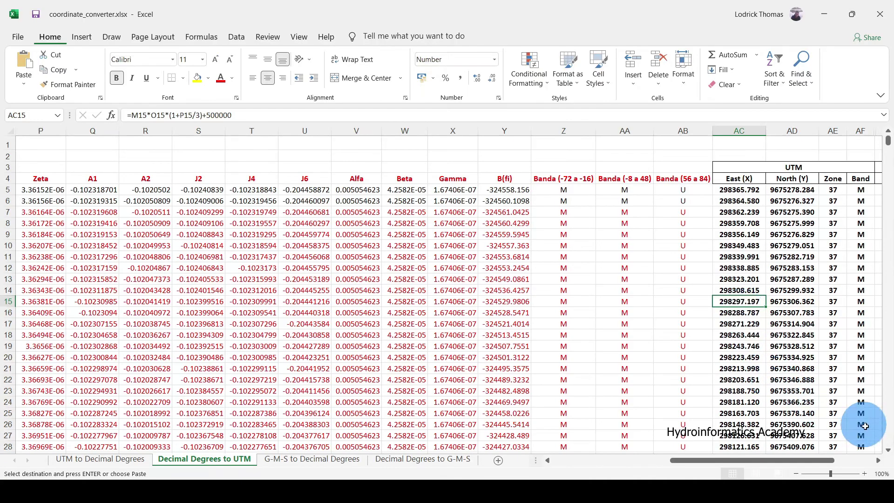
click(879, 461)
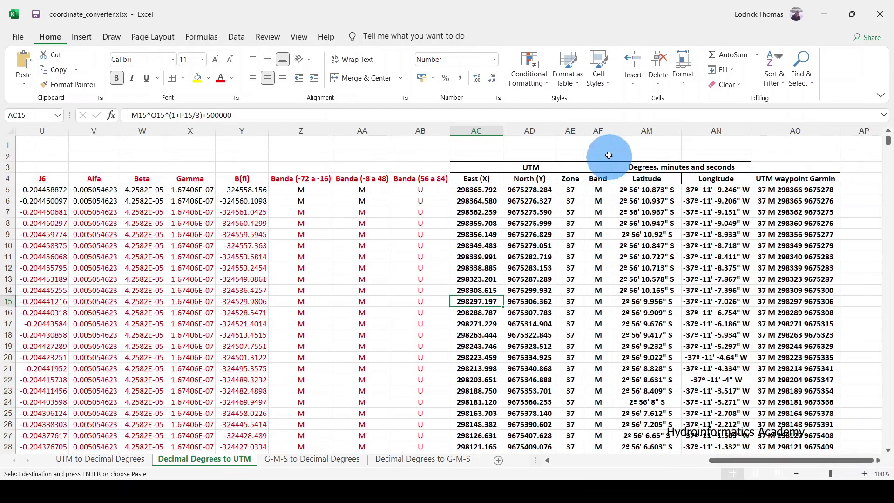
click(595, 130)
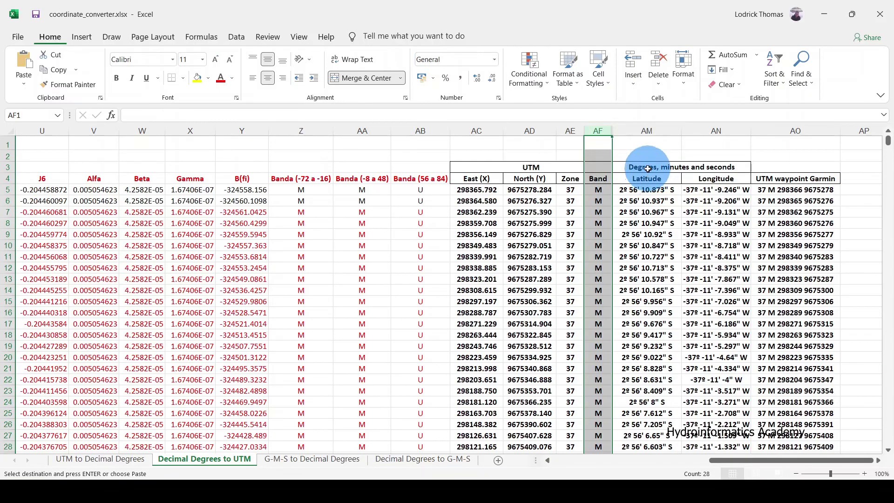
Unhide columns AL, AK, AJ, AI, AH and AG next to the Band column
double_click(614, 134)
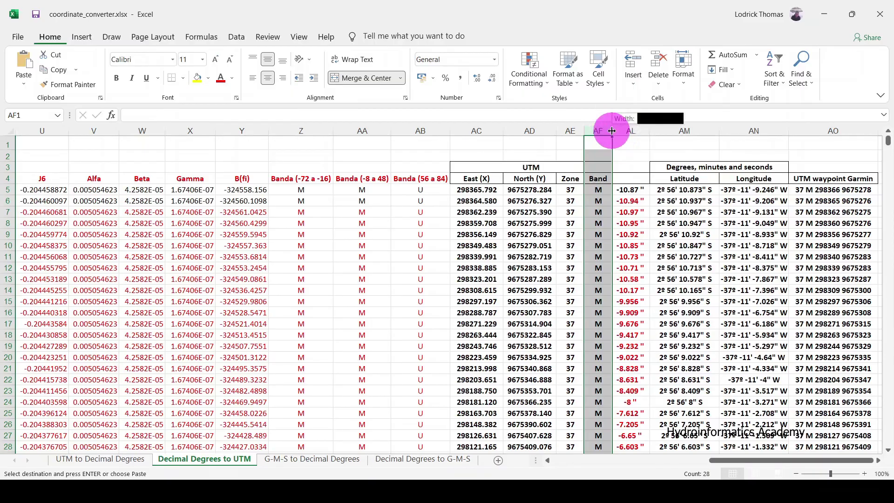
drag(611, 131, 606, 131)
double_click(607, 131)
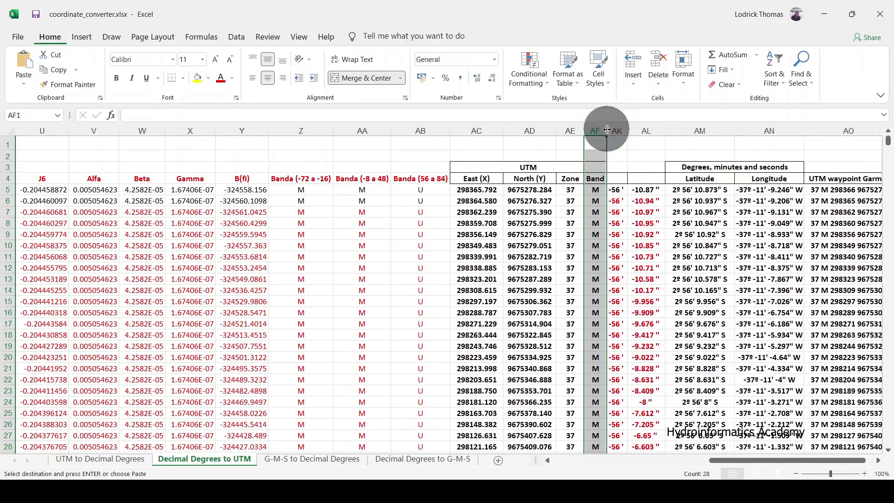
double_click(607, 131)
double_click(607, 131)
double_click(607, 131)
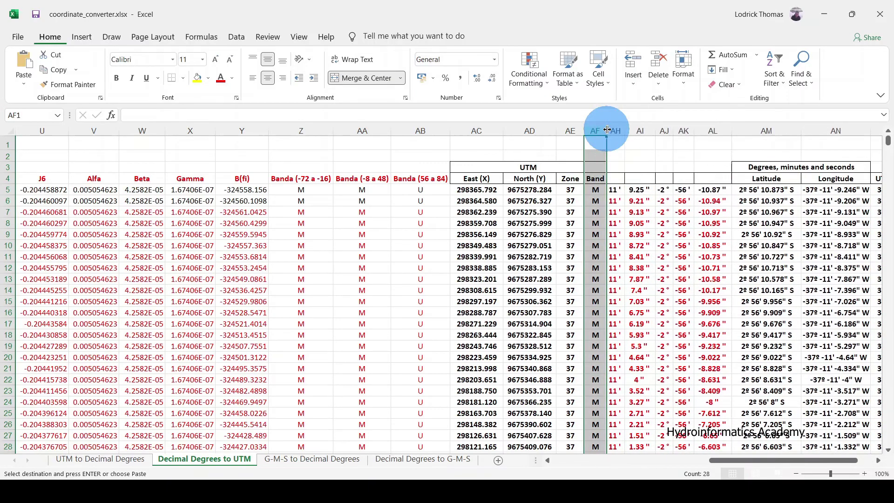
double_click(607, 131)
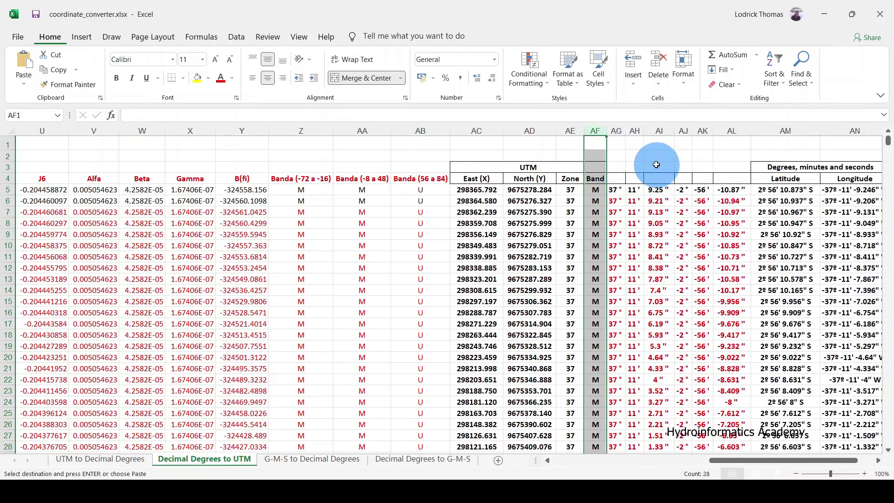
Check the minutes formula in AH8 and the Band and degree columns AF and AG
click(633, 223)
click(591, 132)
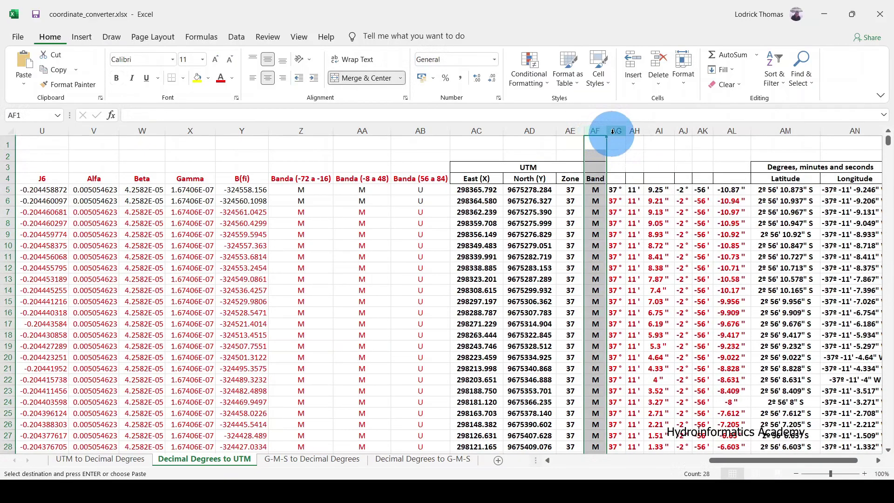
click(616, 131)
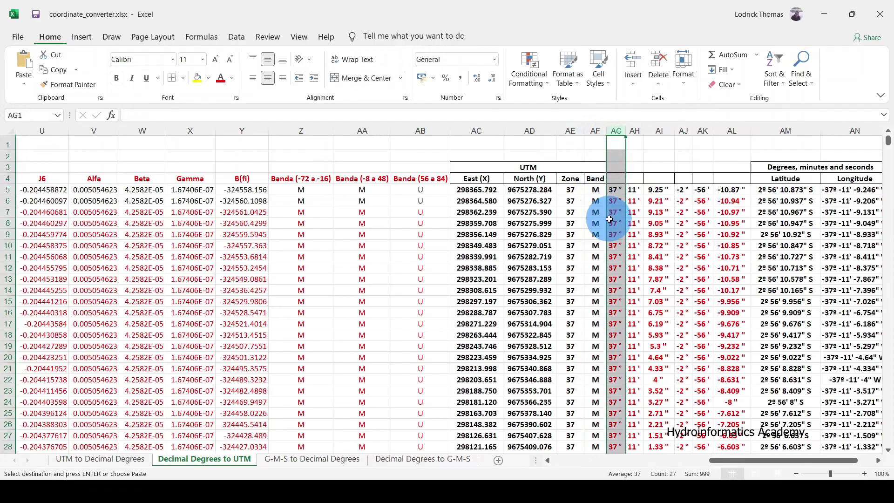
scroll(609, 218, down, 7)
scroll(609, 221, up, 7)
scroll(608, 222, down, 4)
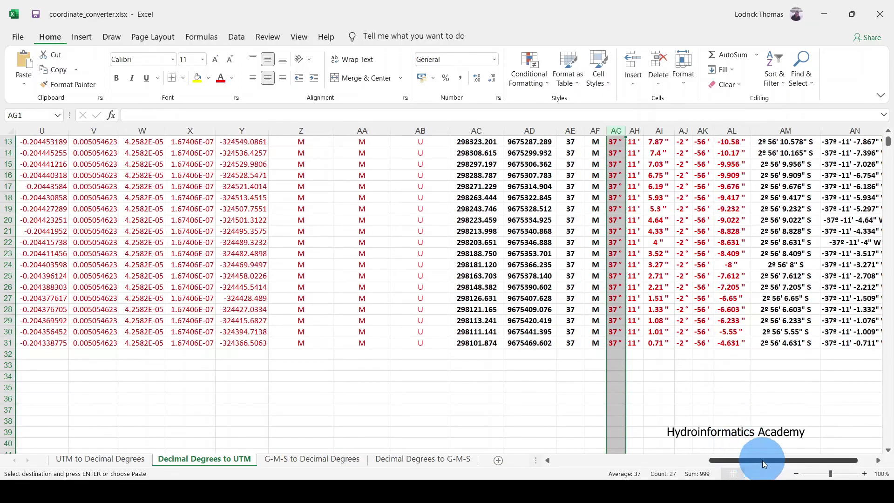
Autofill the G29:AO31 conversion formulas down to row 175
drag(762, 460, 599, 470)
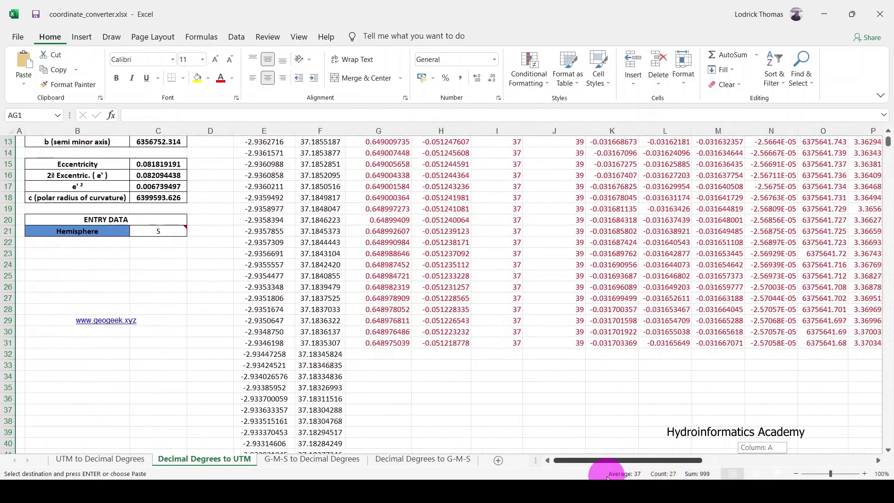
drag(390, 321, 767, 351)
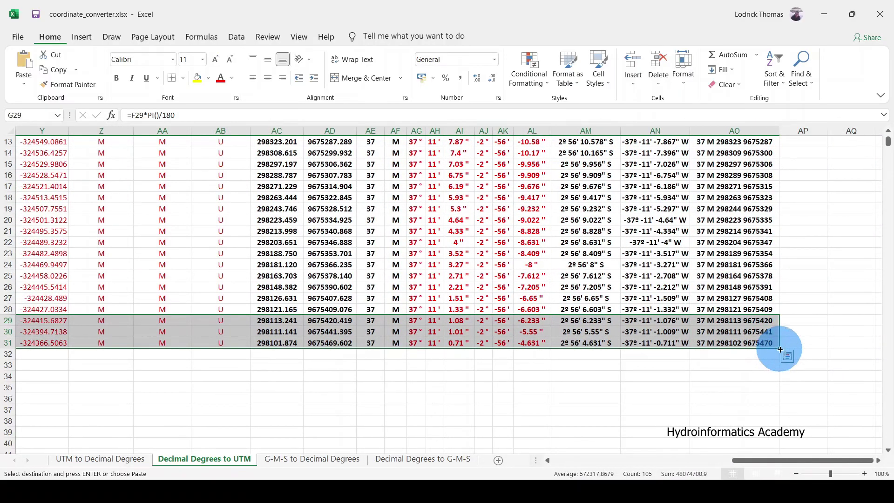
double_click(780, 349)
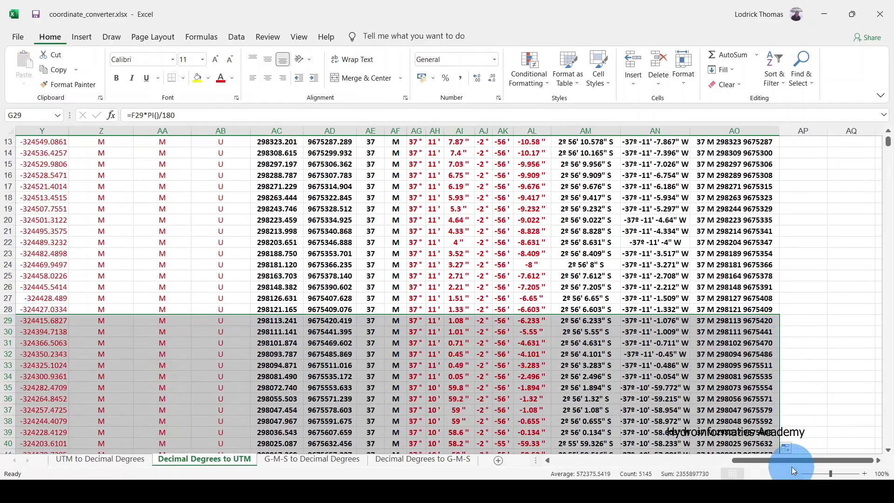
drag(791, 467, 588, 474)
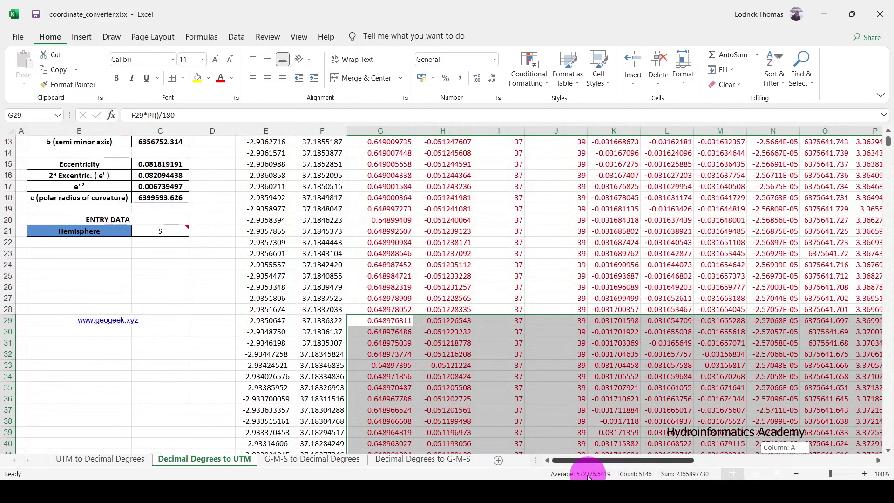
scroll(399, 359, down, 9)
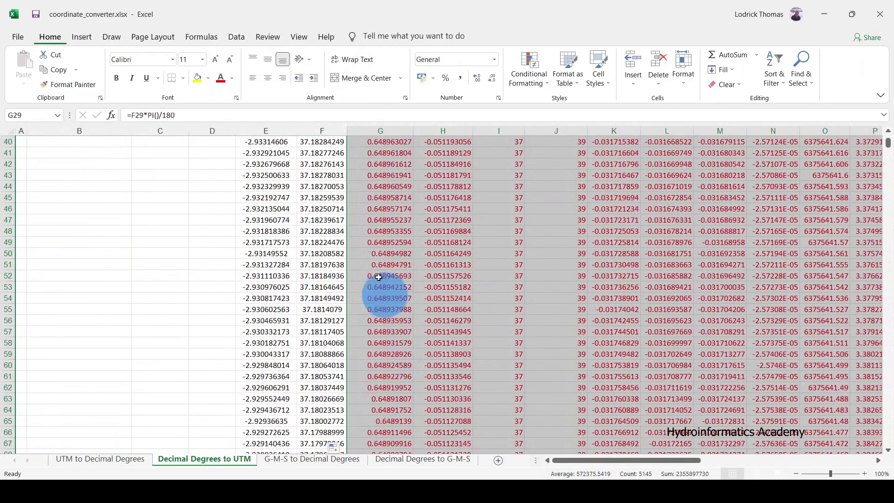
scroll(405, 290, down, 4)
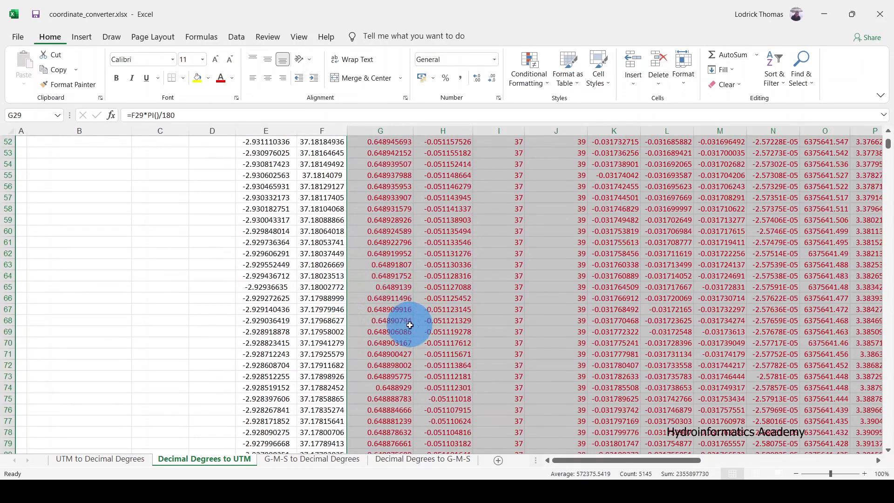
scroll(409, 325, down, 20)
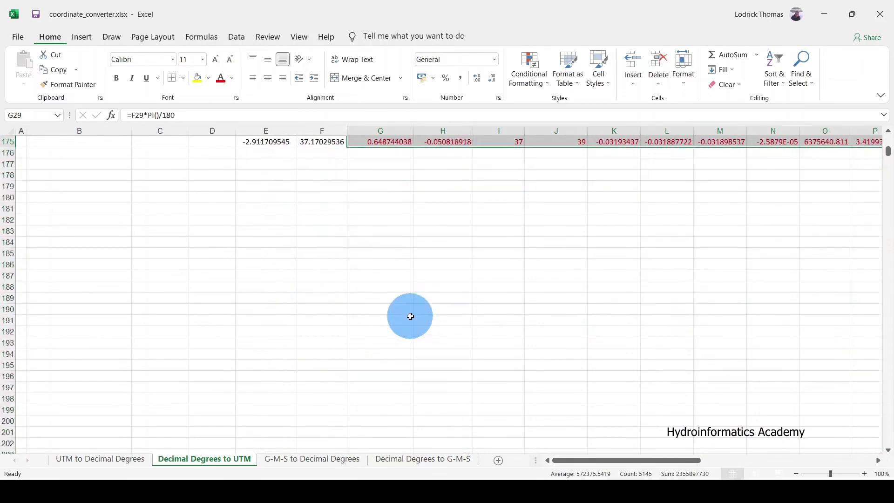
scroll(410, 316, up, 15)
drag(633, 460, 803, 462)
Select the East (X) and North (Y) headers and their first values in the UTM block
scroll(563, 281, up, 20)
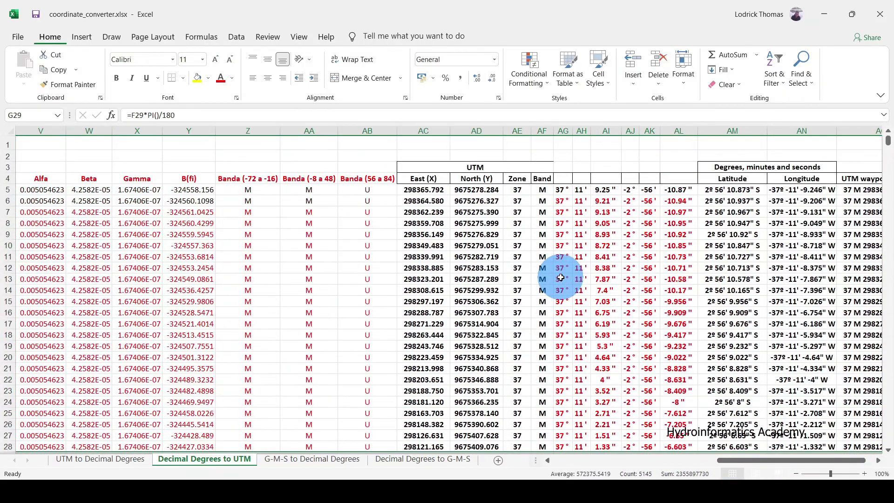
drag(493, 171, 490, 407)
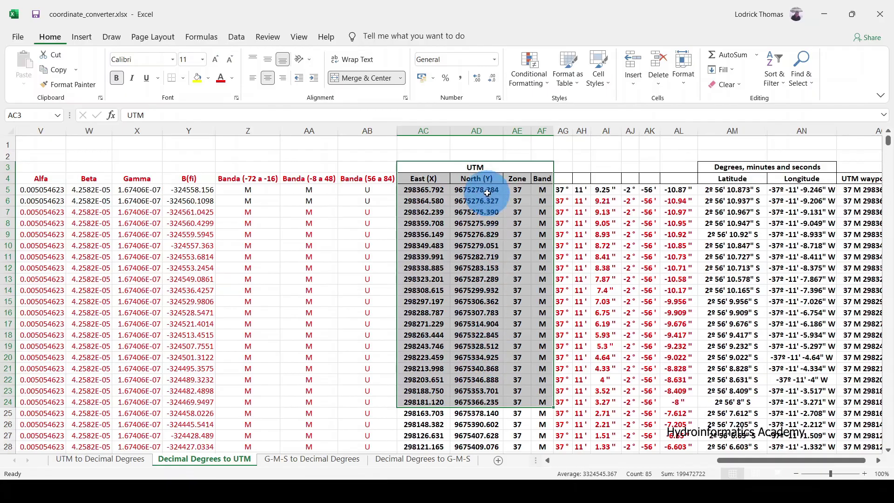
drag(463, 170, 457, 277)
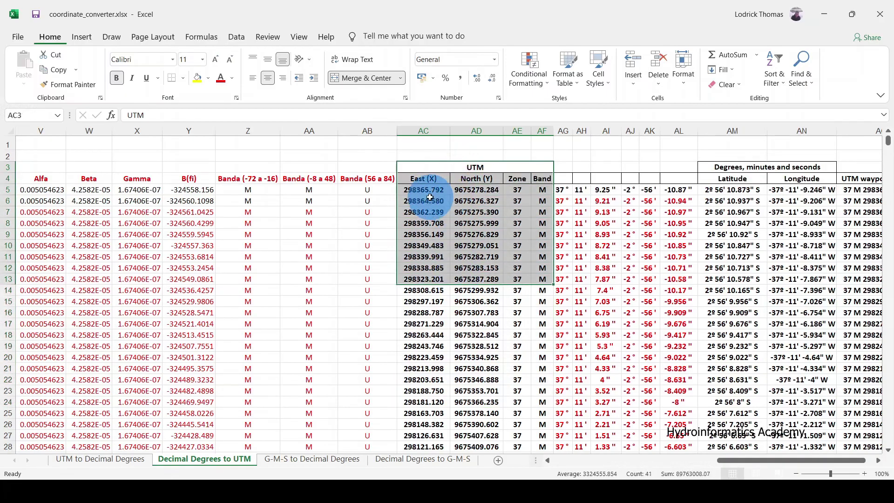
drag(425, 191, 475, 405)
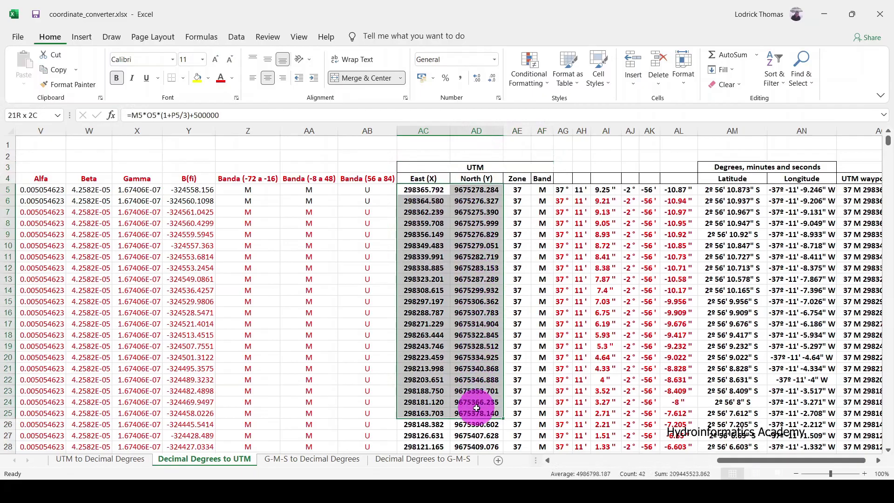
click(433, 181)
drag(434, 182, 463, 187)
Check the North, Zone and Band formulas, then select East/North values from row 4 through 175
click(468, 256)
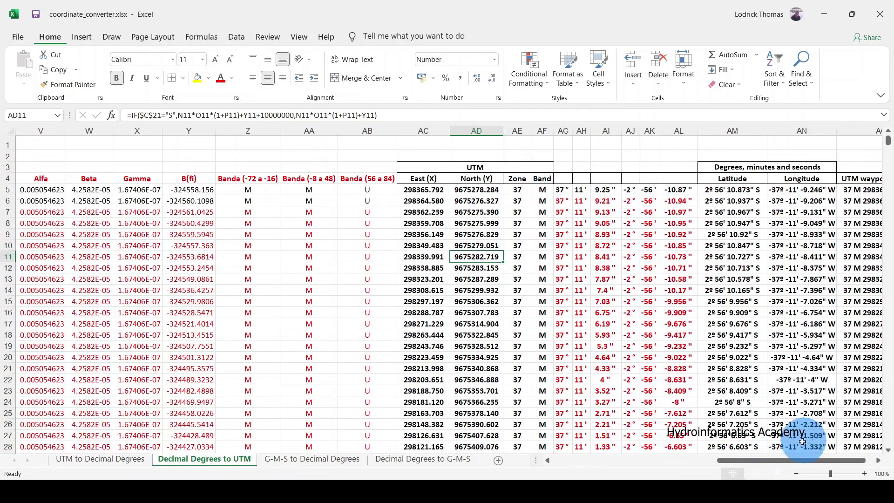
mouse_move(784, 459)
mouse_down()
mouse_move(607, 459)
mouse_move(777, 460)
mouse_up()
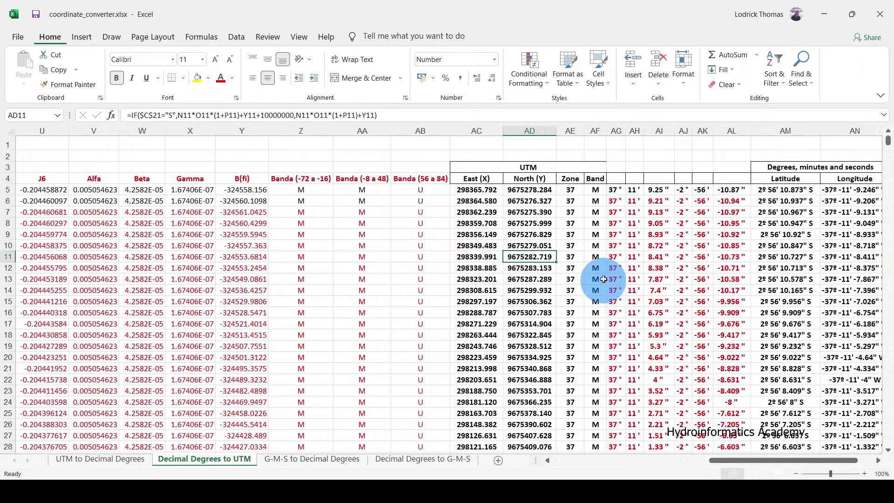
click(575, 191)
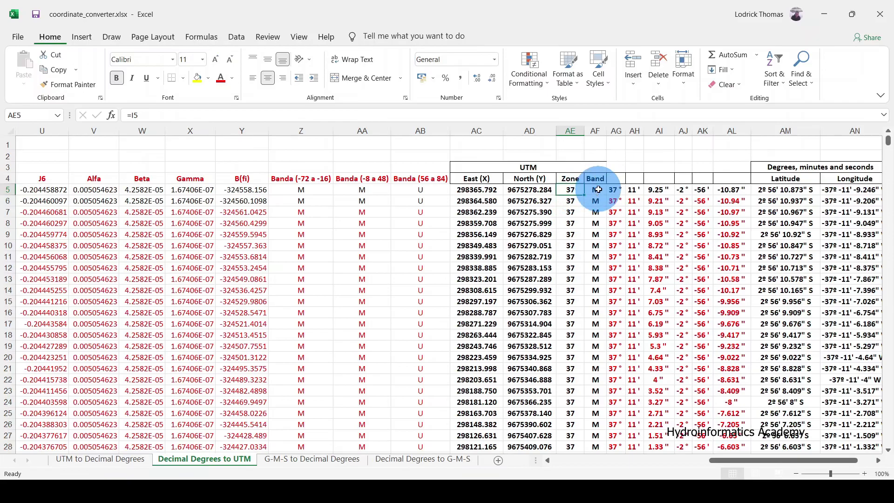
click(598, 190)
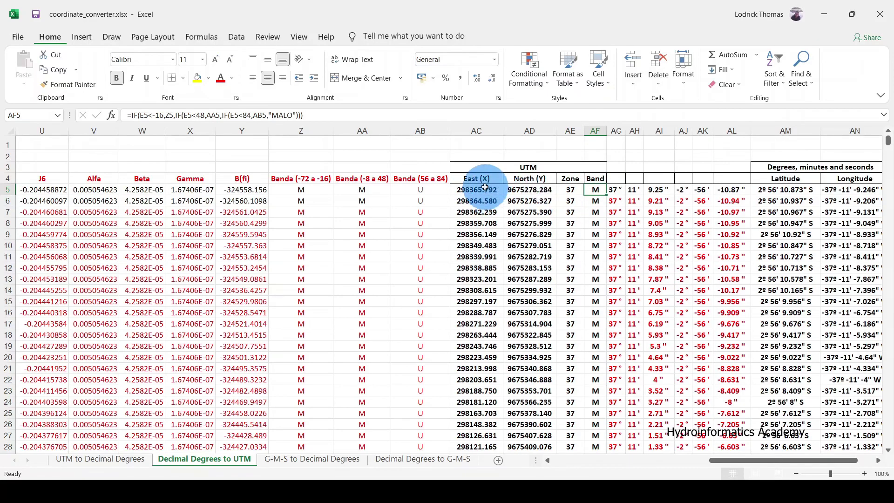
drag(471, 180, 529, 379)
Copy the selected East (X) and North (Y) coordinate columns
scroll(492, 196, up, 5)
scroll(492, 196, up, 20)
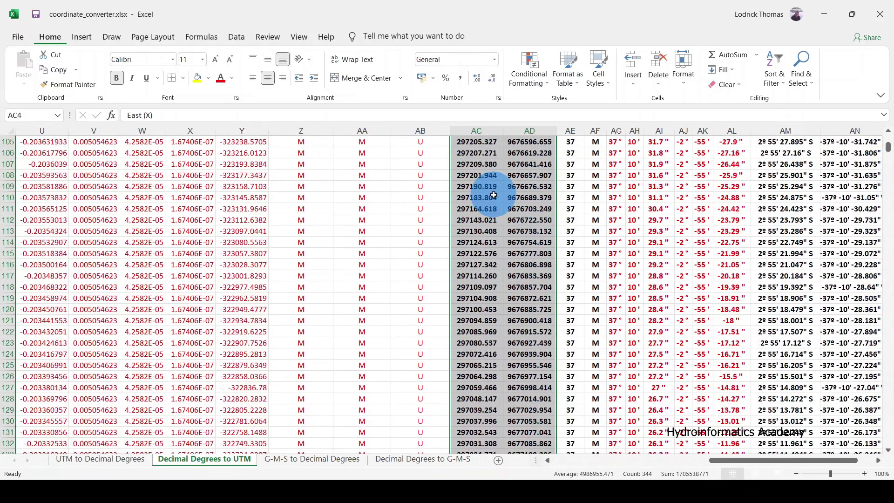
scroll(493, 196, up, 7)
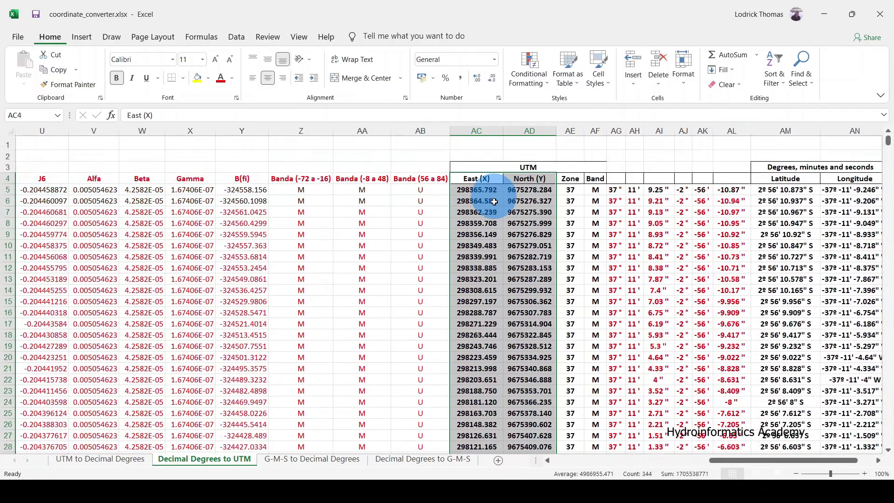
right_click(514, 215)
click(540, 236)
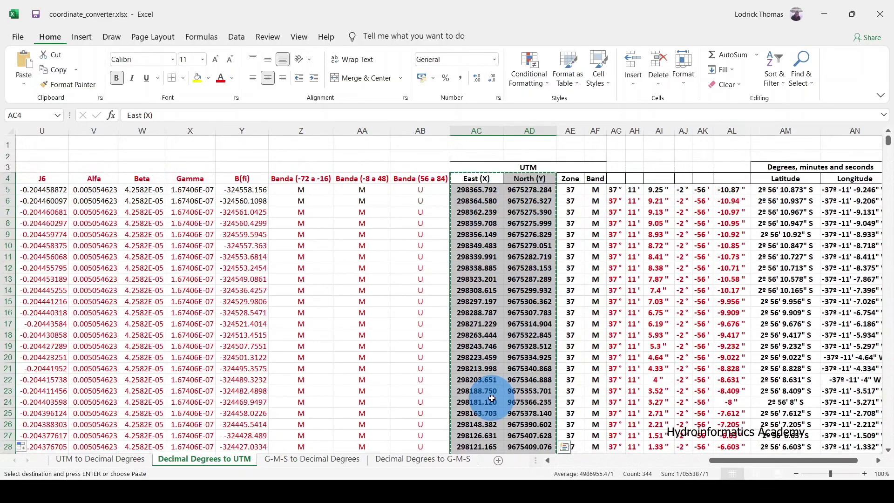
Paste the coordinates as values at J1 of sample.xlsx's LatLong sheet
click(533, 442)
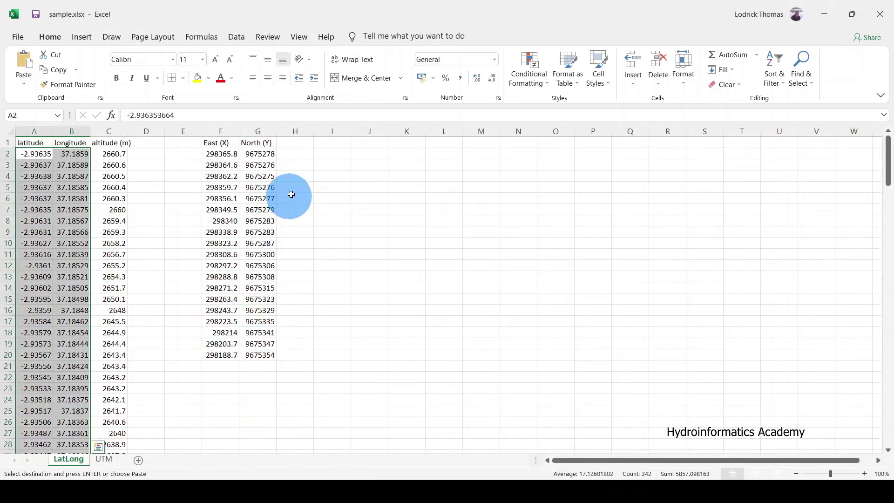
right_click(370, 148)
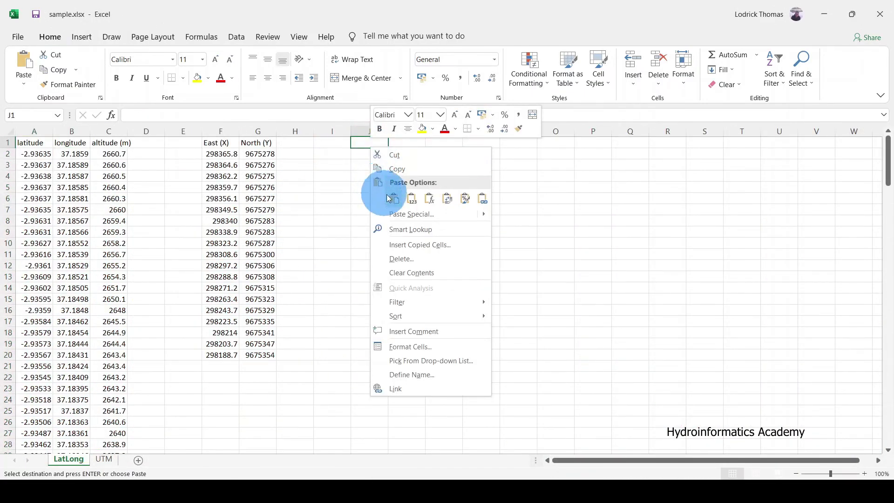
click(412, 206)
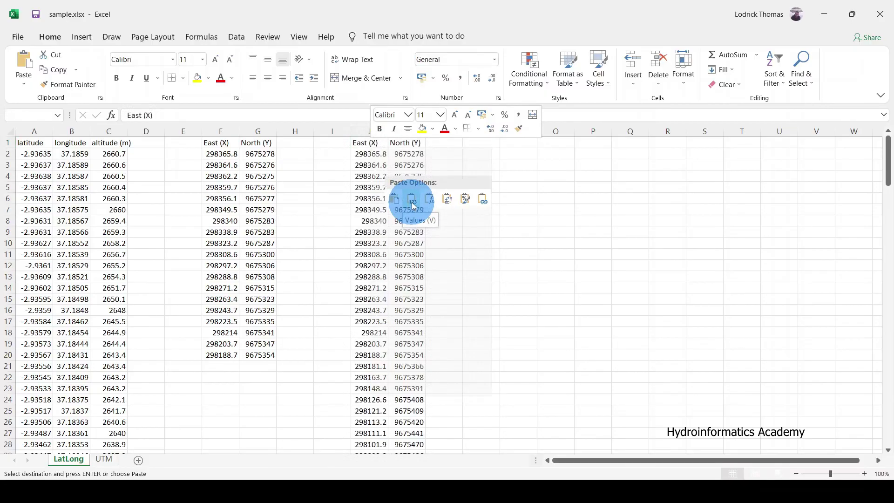
scroll(392, 283, down, 5)
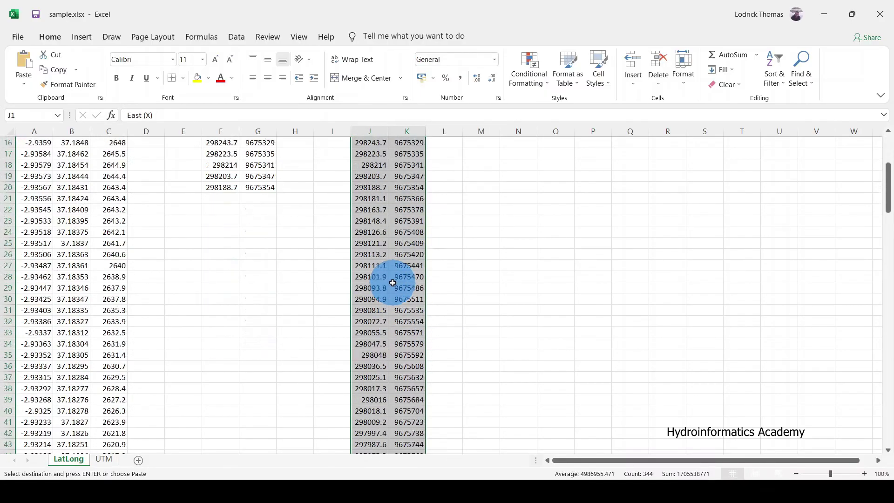
scroll(392, 283, down, 17)
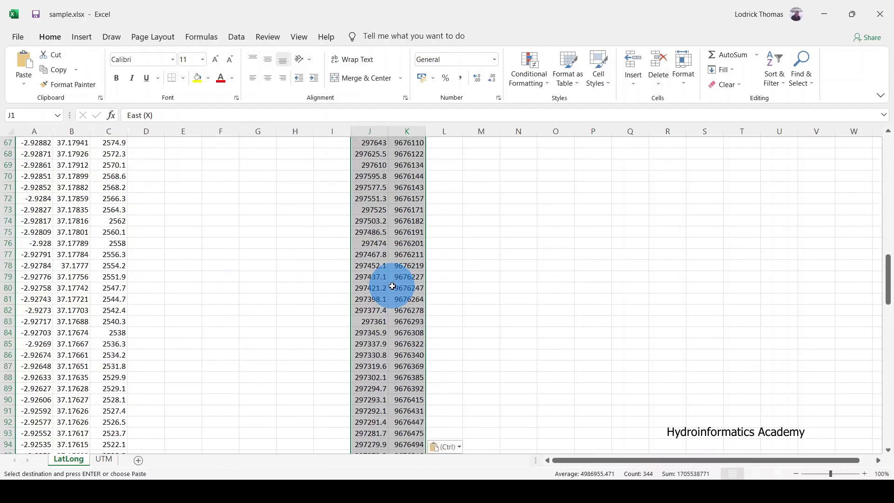
scroll(393, 287, down, 20)
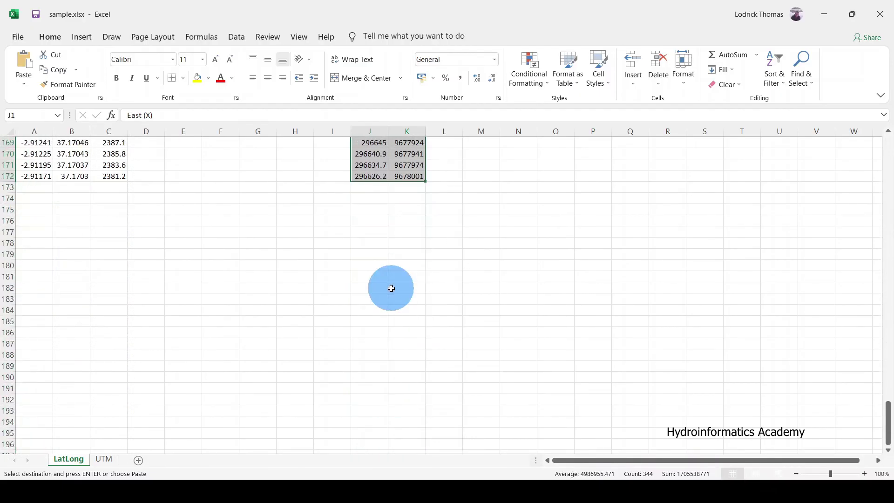
scroll(391, 289, up, 3)
scroll(378, 310, up, 20)
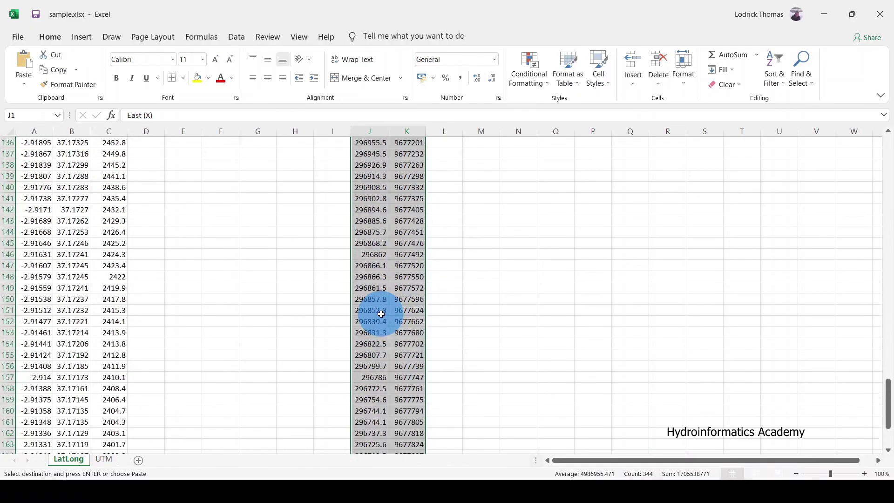
scroll(381, 313, up, 20)
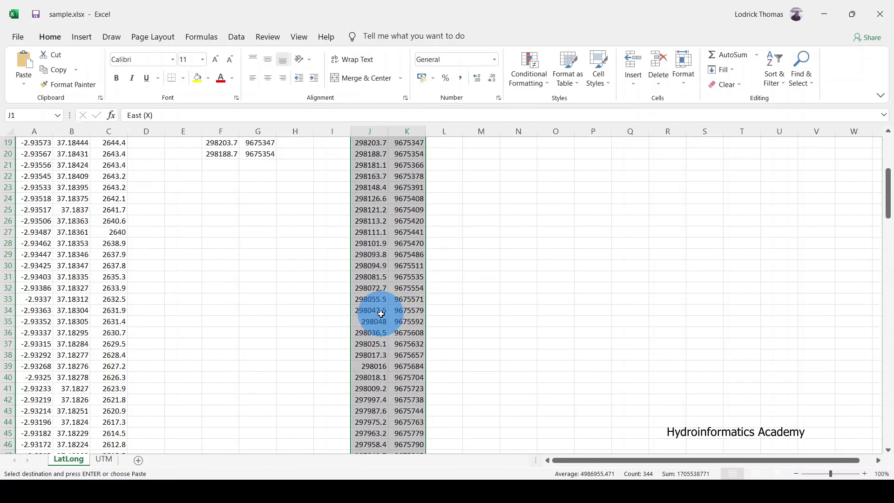
Copy the altitude column C into column L
right_click(110, 131)
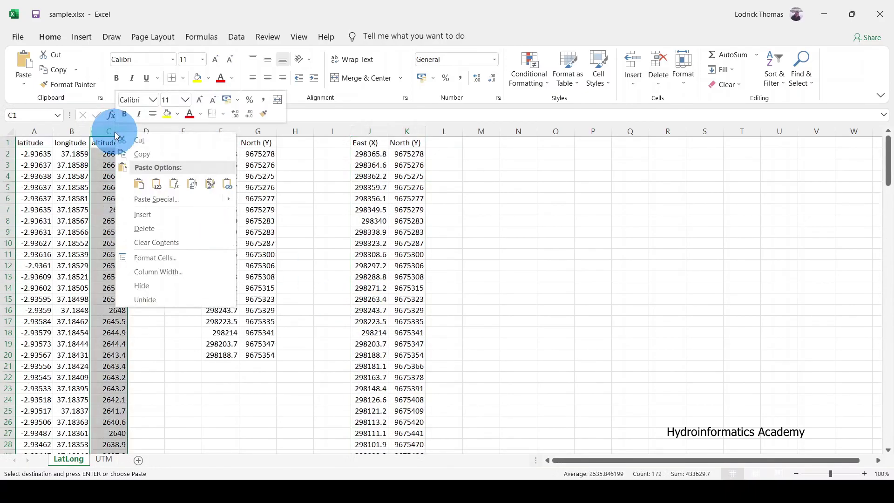
click(137, 168)
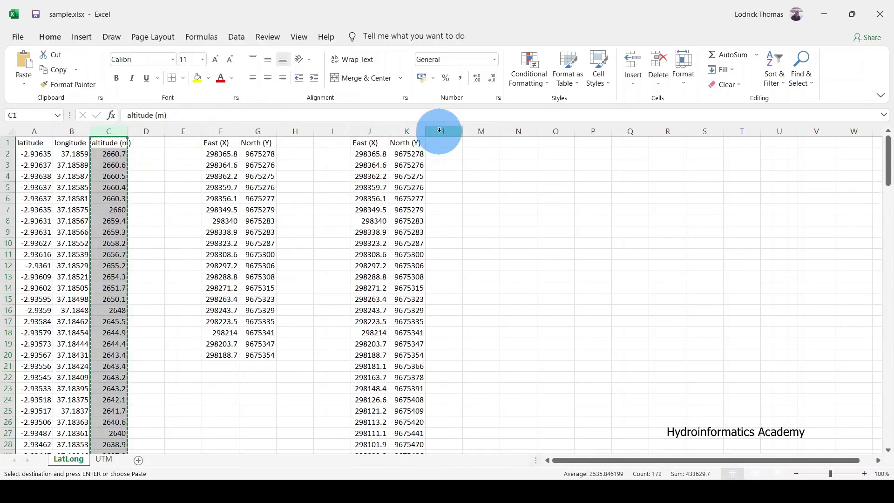
right_click(106, 131)
click(130, 153)
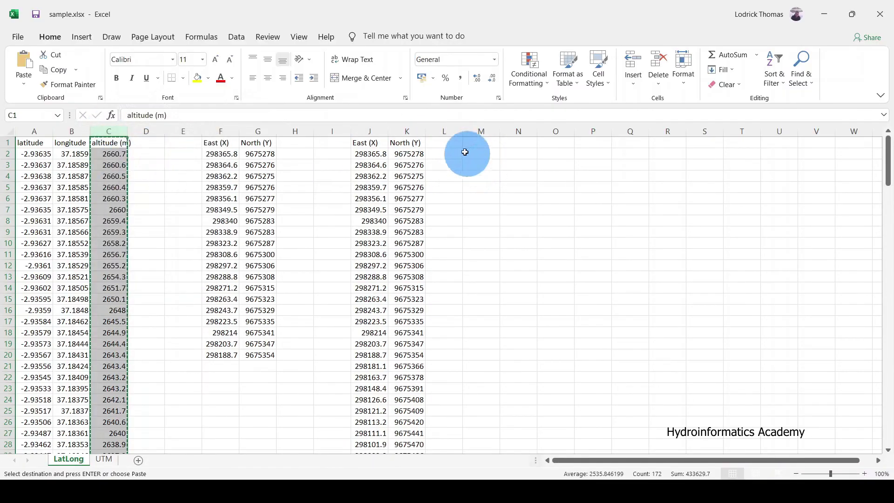
right_click(438, 131)
click(460, 184)
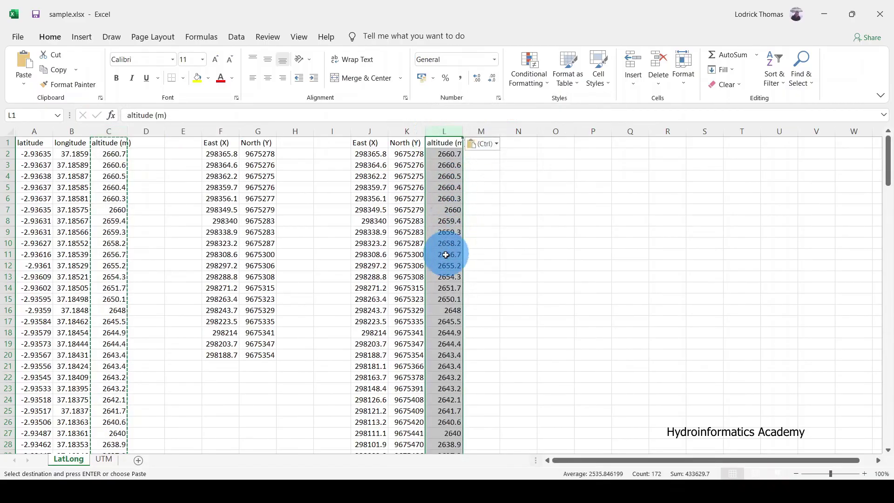
click(401, 242)
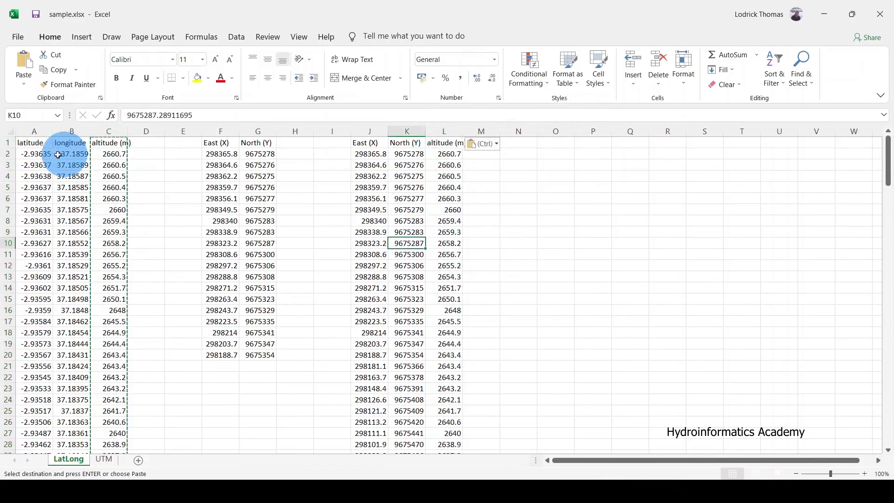
Insert a new top row and type the ORIGINAL DATA heading
right_click(8, 142)
click(38, 225)
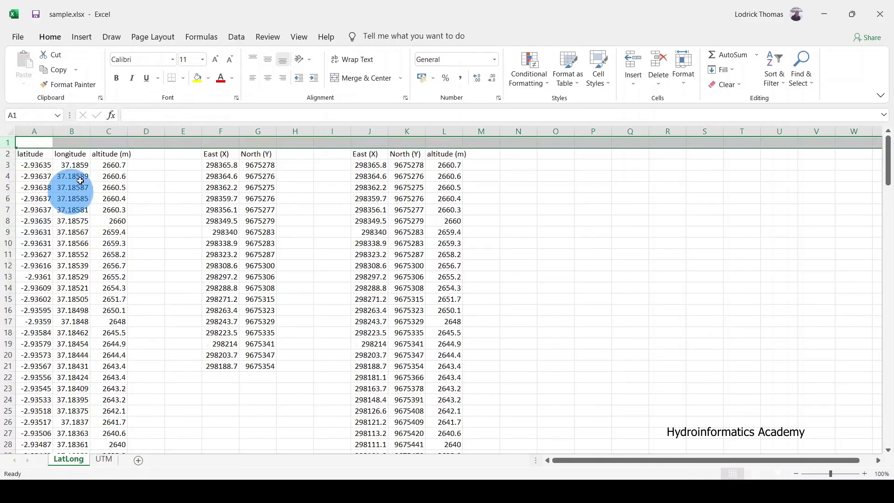
click(46, 141)
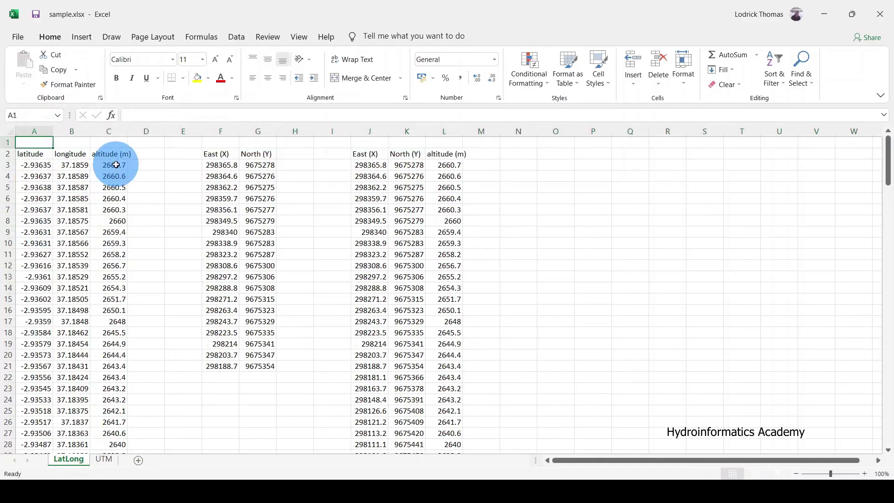
text(ORIGINAL DATA)
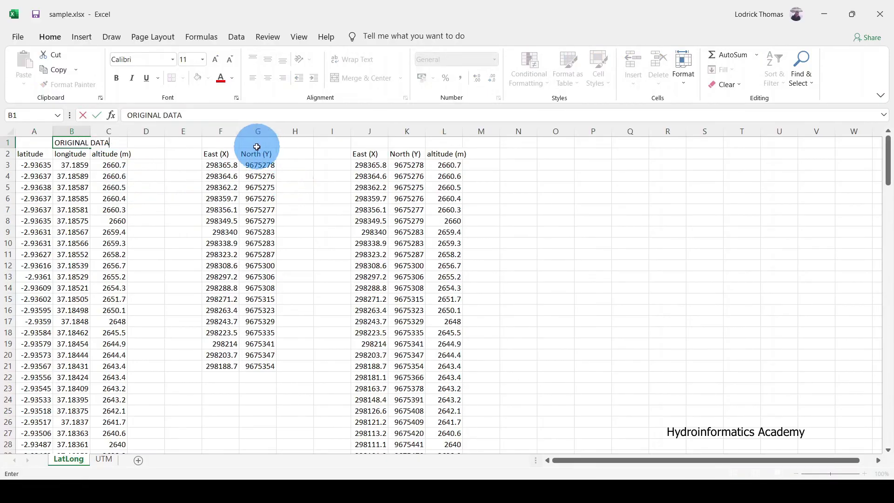
Enter CONVERTED DATA in H1 and merge and centre it across F1:L1
drag(231, 142, 447, 140)
click(310, 142)
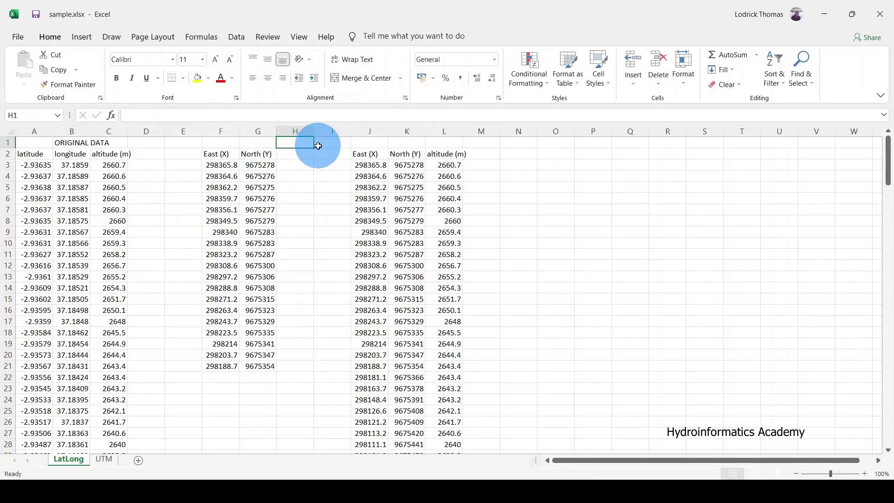
text(C)
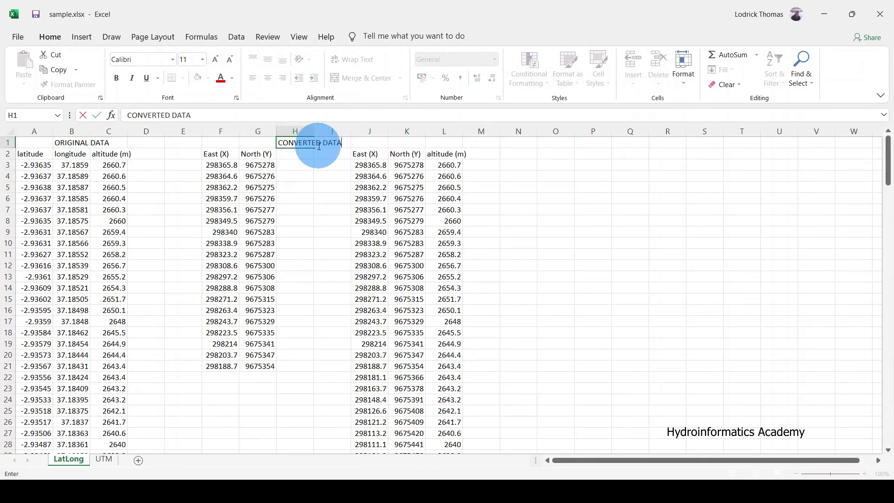
text(ONVERTED DATA)
click(343, 188)
drag(221, 142, 451, 142)
click(361, 78)
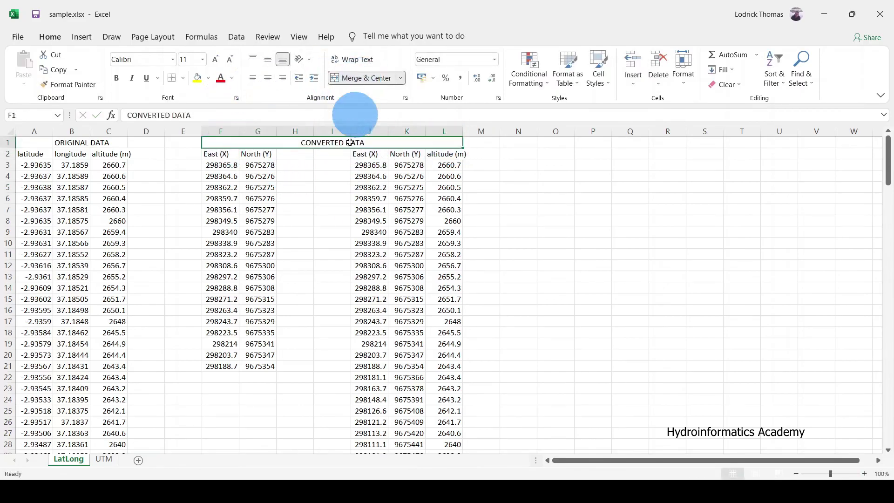